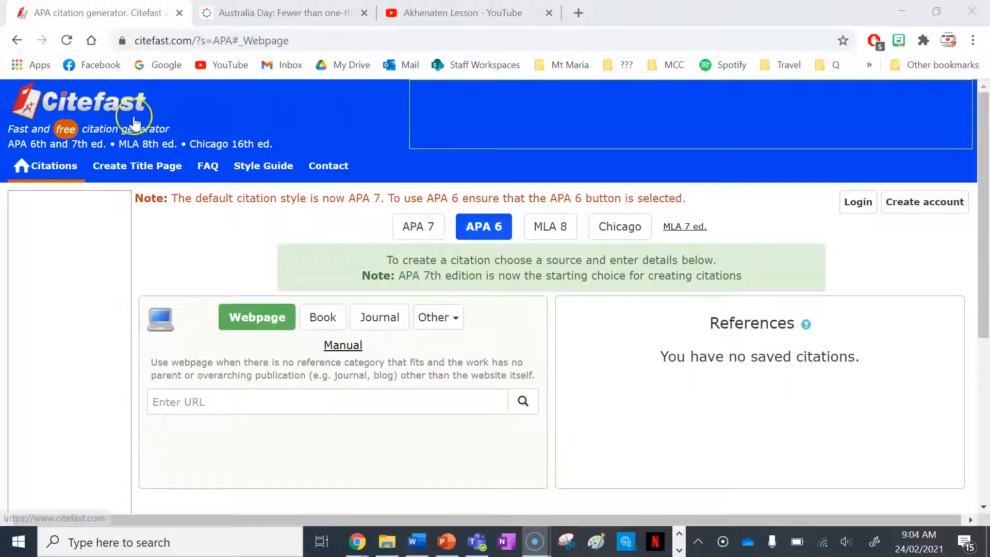
Open the citation generator's home page at citefast.com.
scroll(596, 311, down, 1)
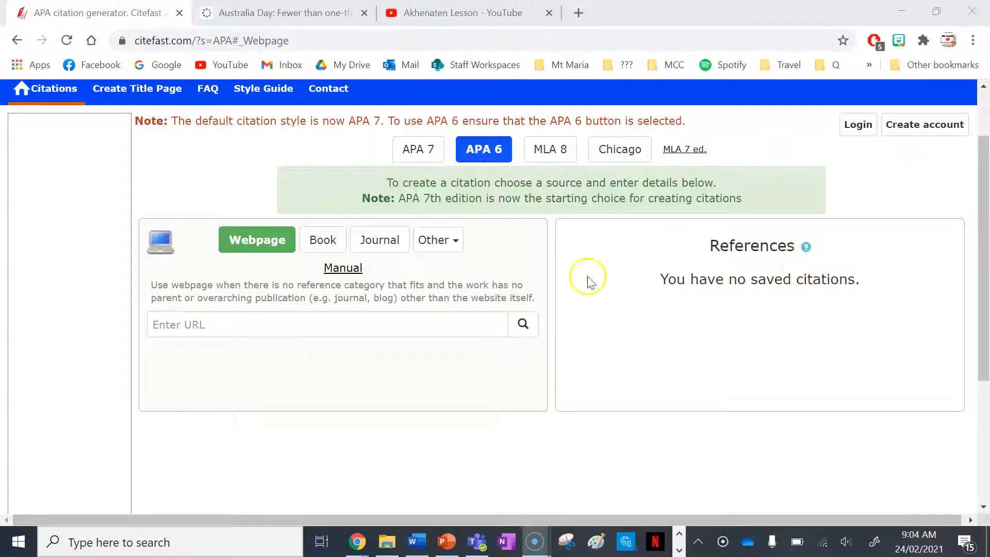
scroll(532, 325, up, 1)
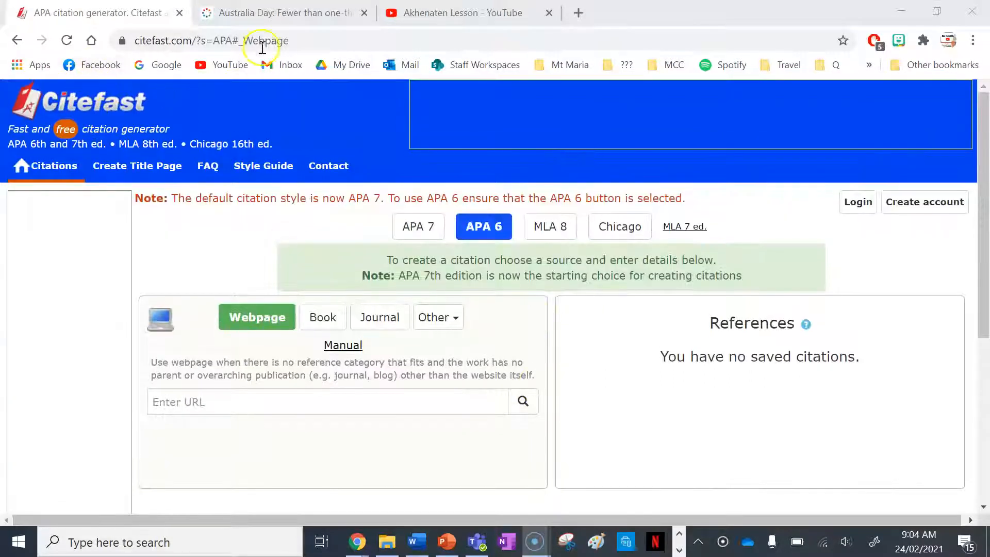
click(260, 44)
text(citefast.com)
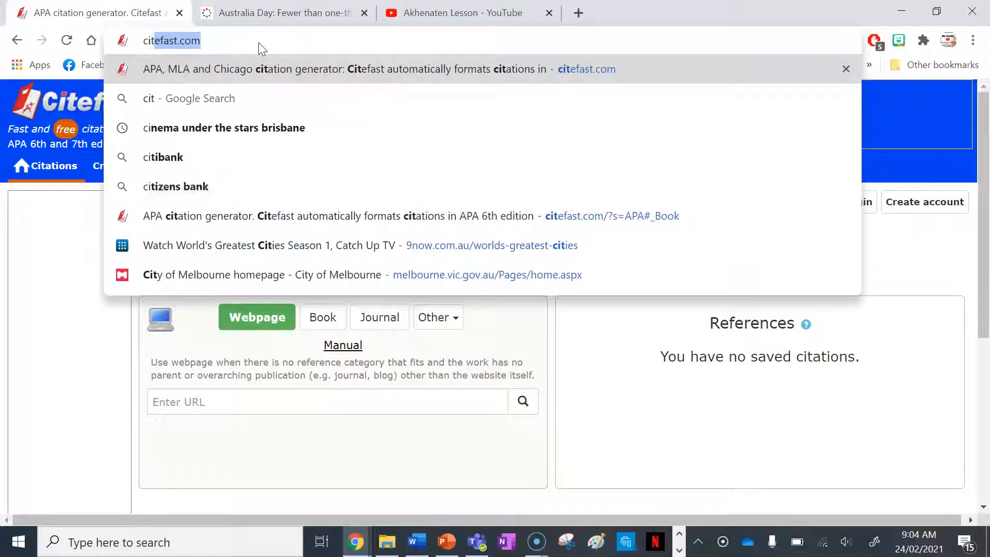
key(Return)
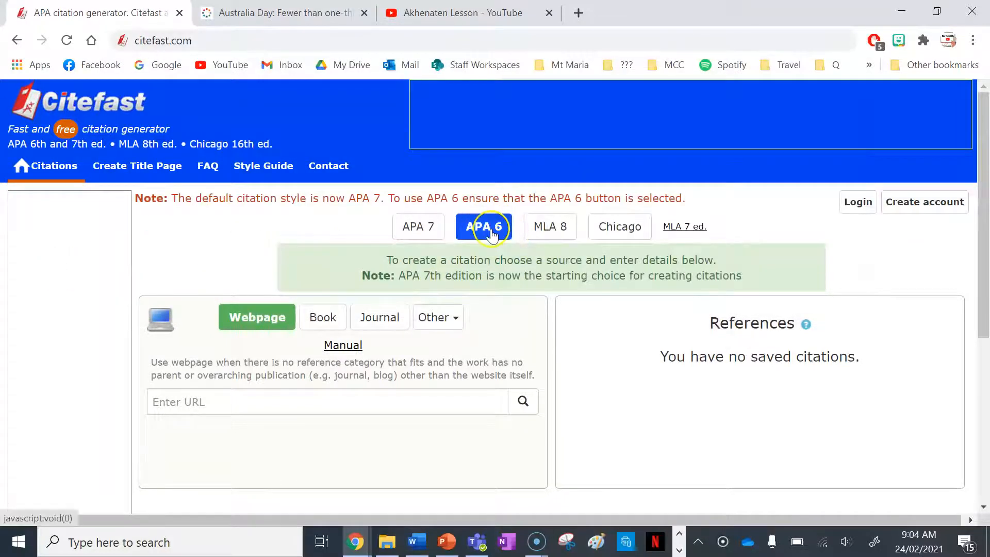
Choose Book as the citation source and display its manual entry form.
scroll(491, 235, down, 1)
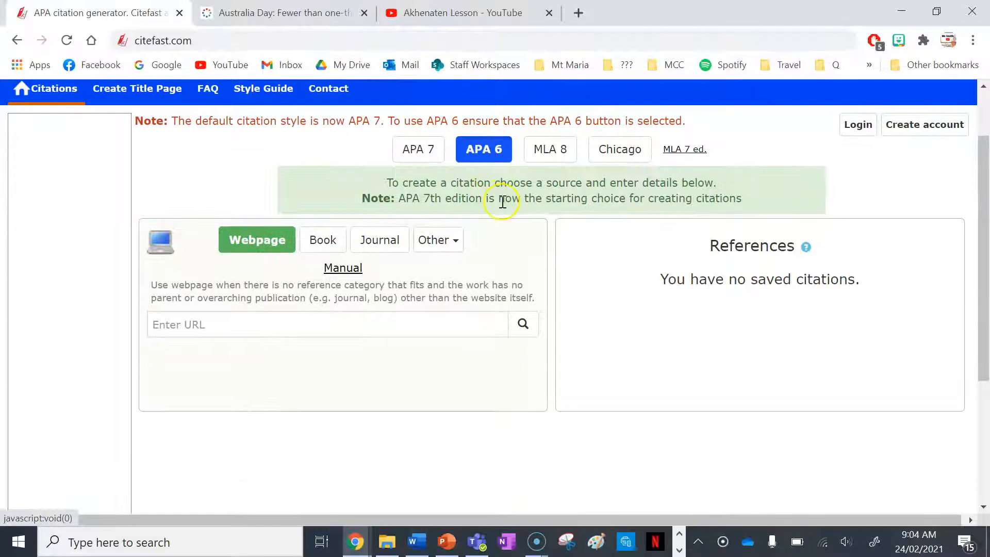
scroll(506, 192, down, 1)
scroll(507, 172, up, 1)
scroll(498, 197, down, 1)
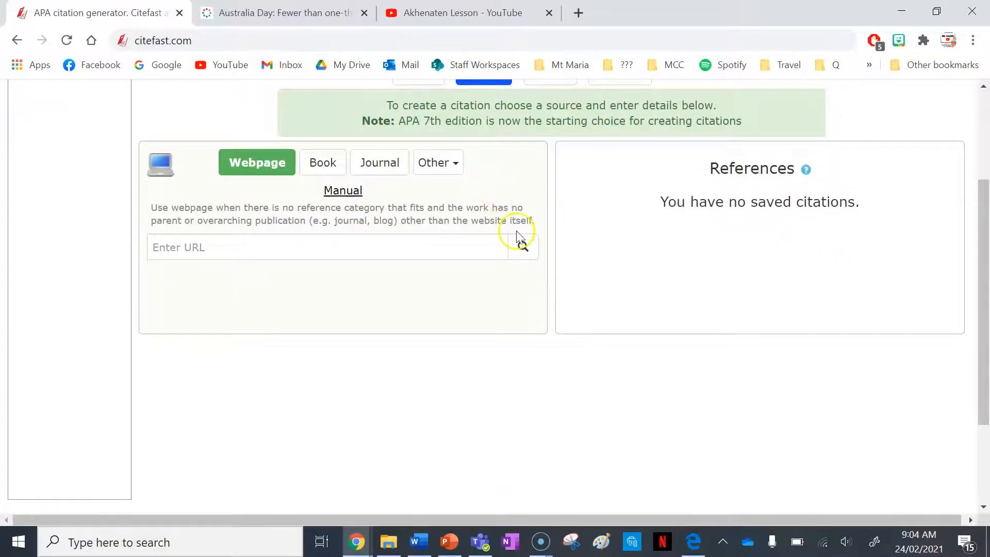
click(321, 164)
click(268, 221)
click(345, 192)
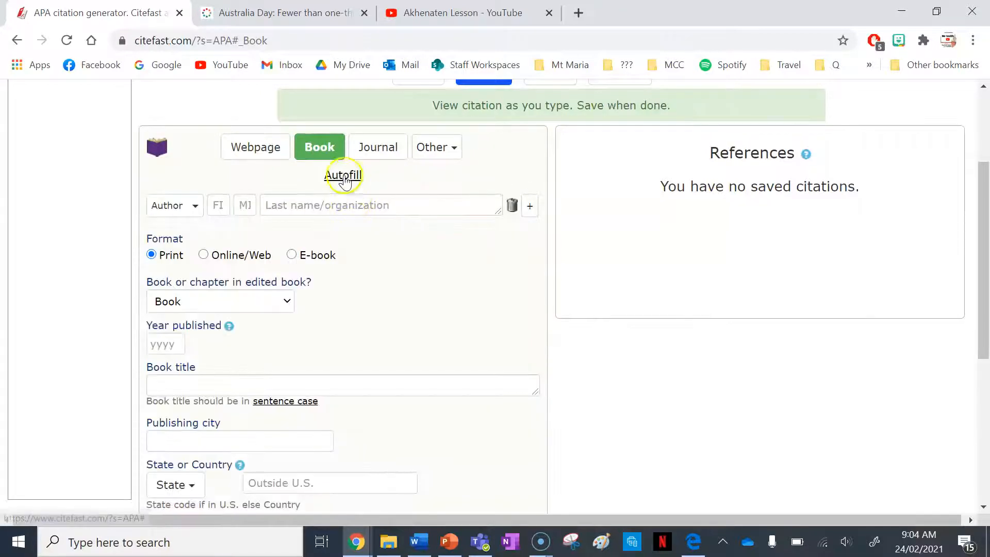
click(344, 176)
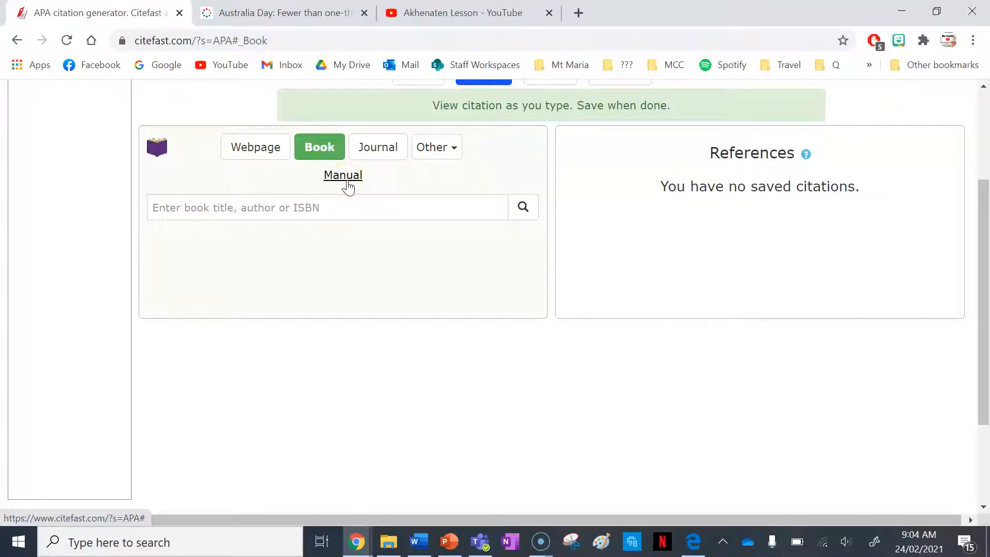
click(344, 176)
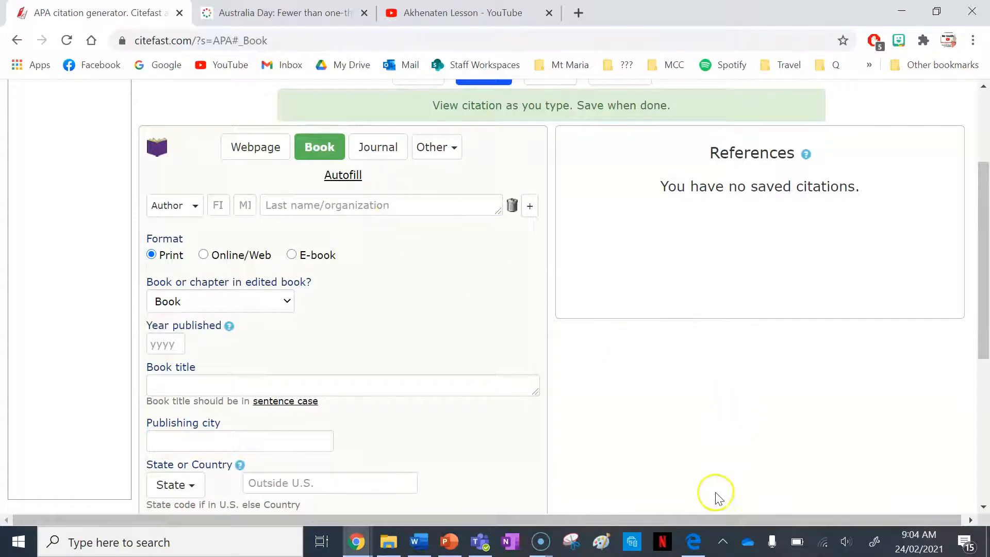
Switch to Edge and examine the copyright page in JJ CR.pdf for the book's author, year, place of publication and publisher.
click(695, 538)
scroll(603, 350, up, 3)
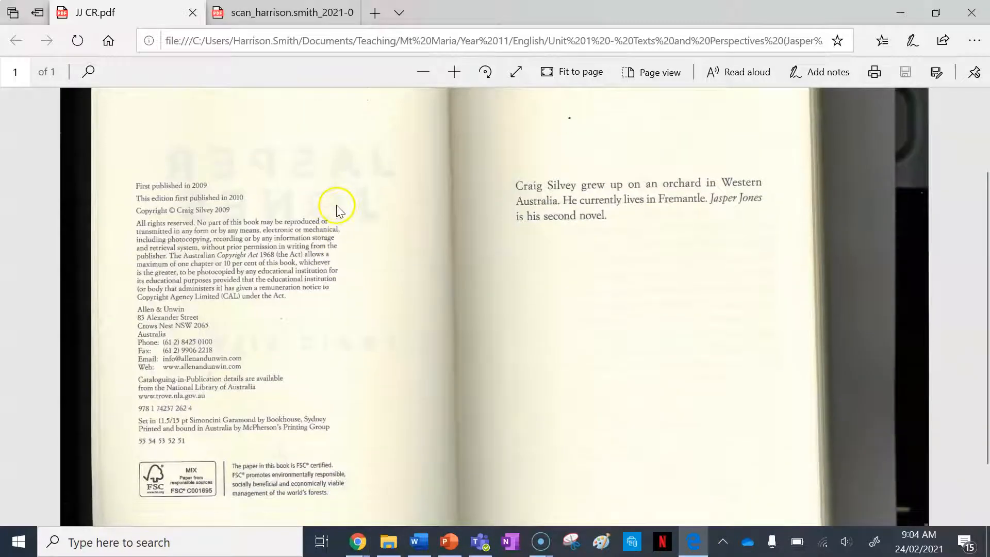
scroll(424, 257, down, 2)
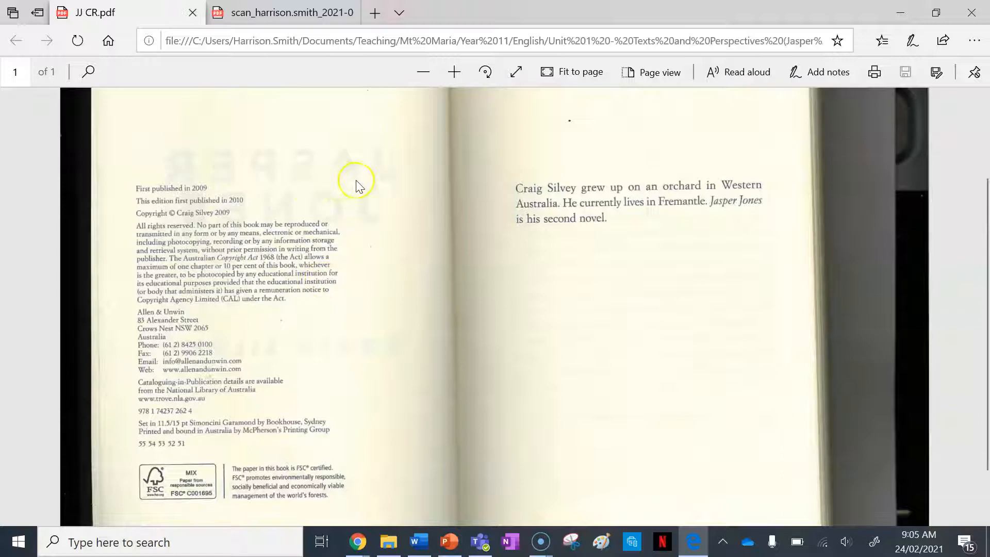
scroll(304, 179, down, 2)
scroll(304, 178, up, 2)
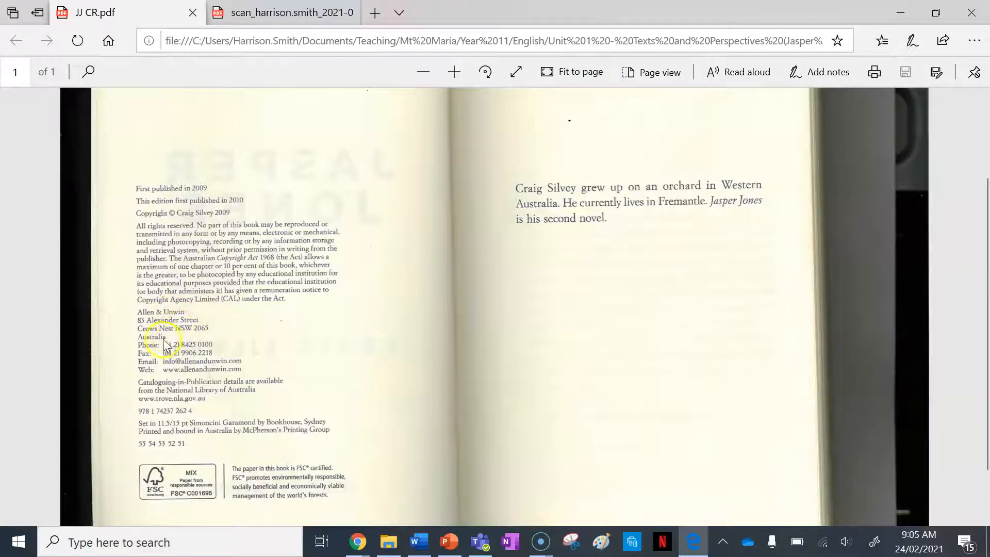
Return to Citefast in Chrome and enter the book's author with first initial C and last name Silvey.
mouse_move(699, 541)
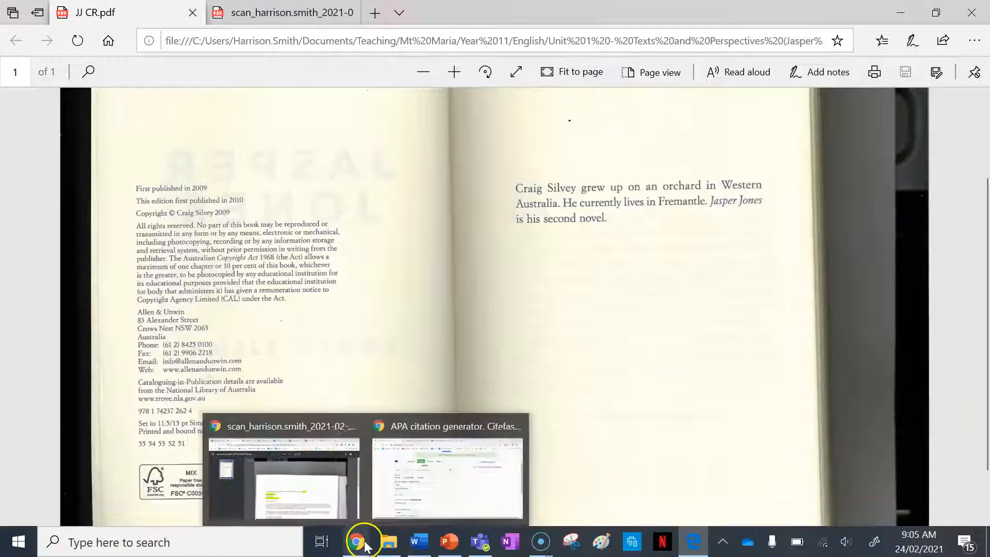
click(384, 484)
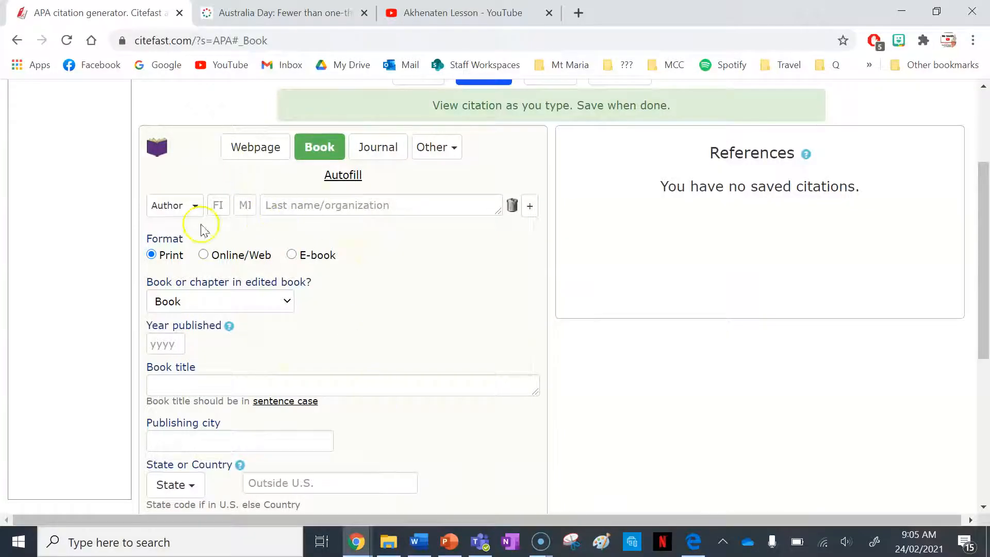
click(167, 206)
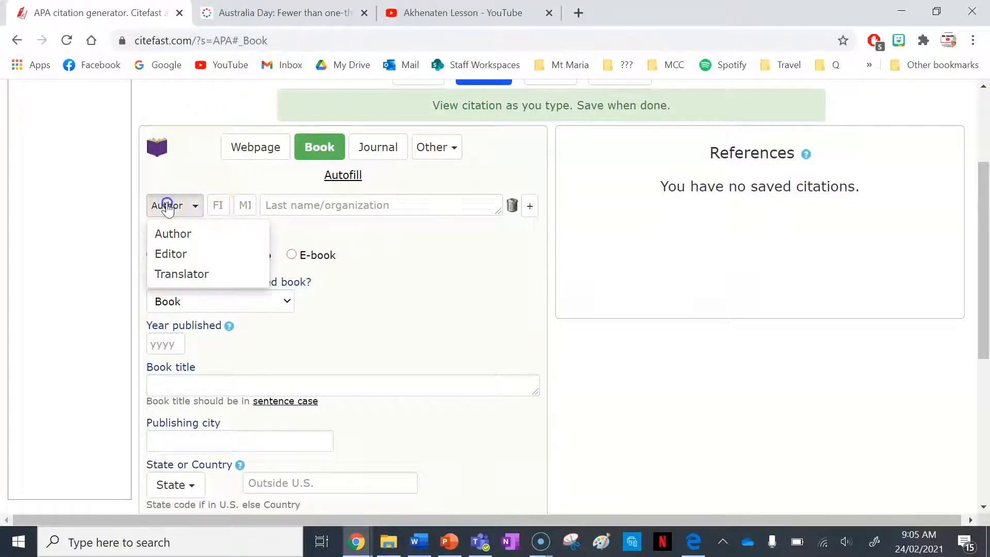
click(220, 204)
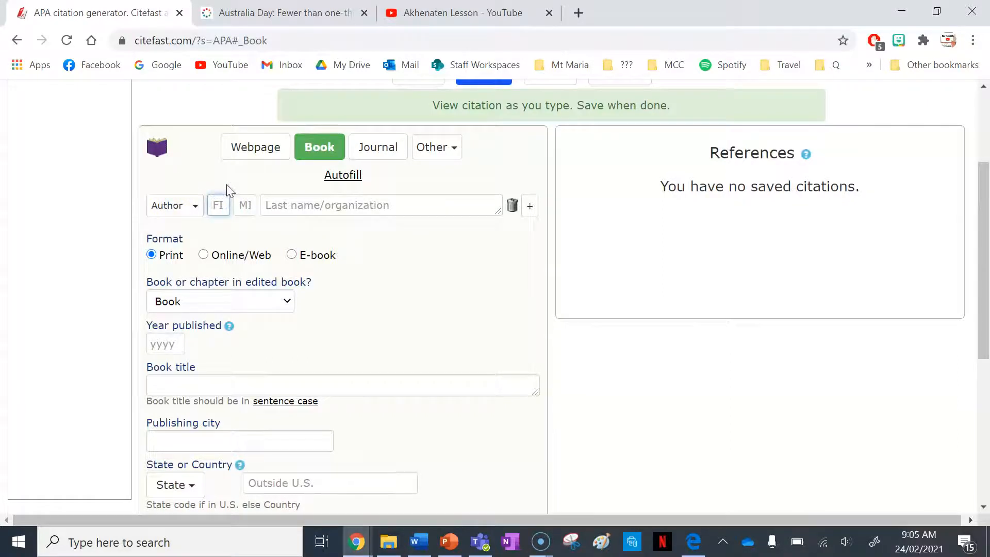
text(C)
click(314, 184)
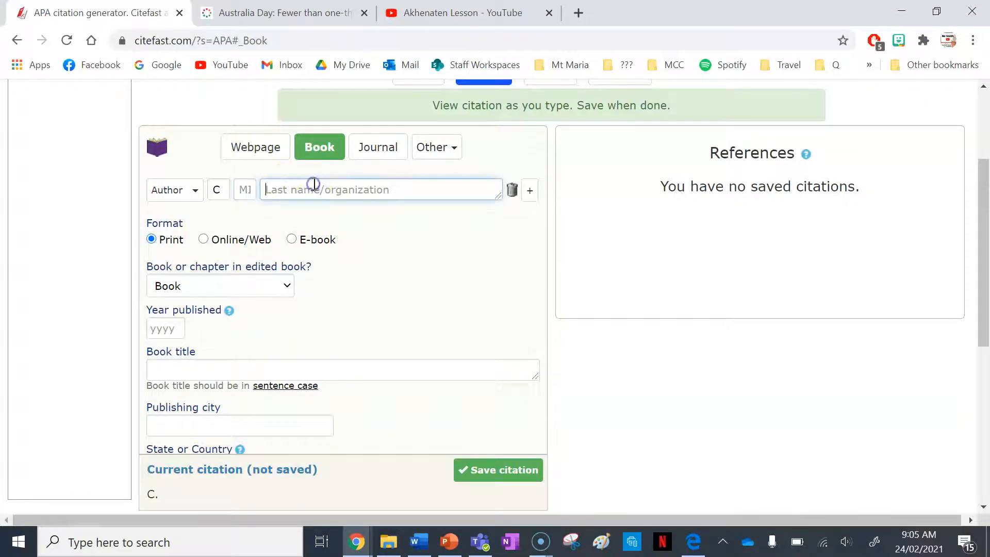
text(Silvey)
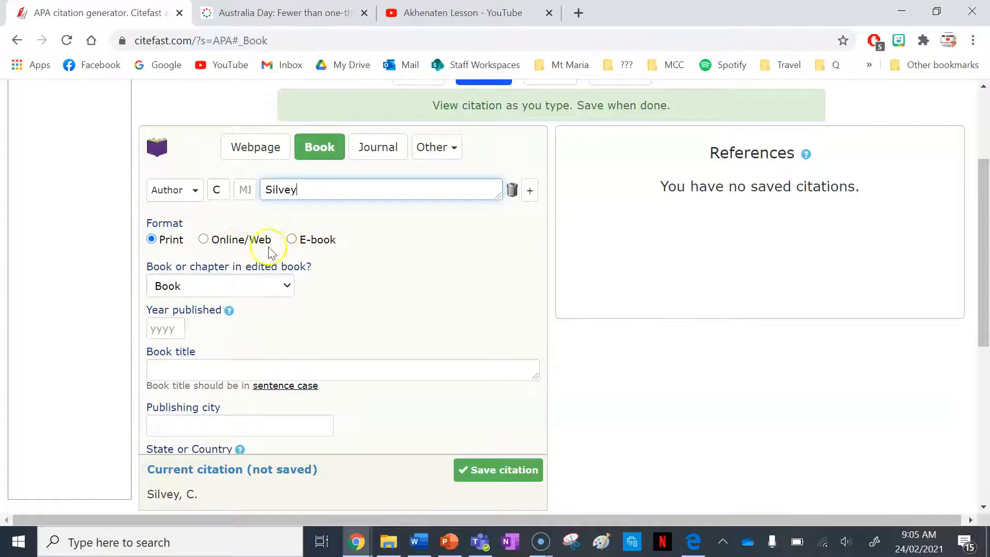
Preview the fields of the Online/Web book format and restore the Print format.
click(235, 240)
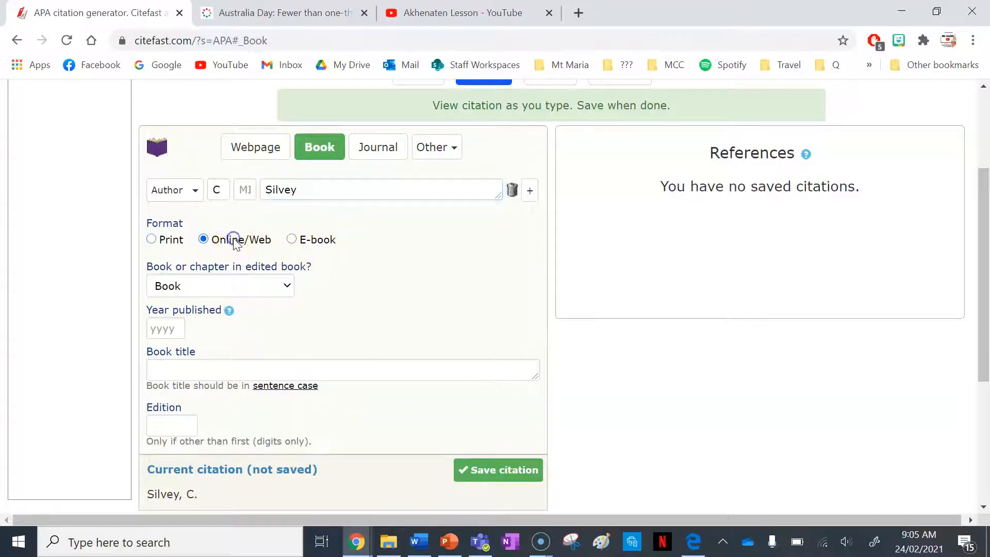
scroll(196, 384, down, 4)
scroll(195, 361, up, 2)
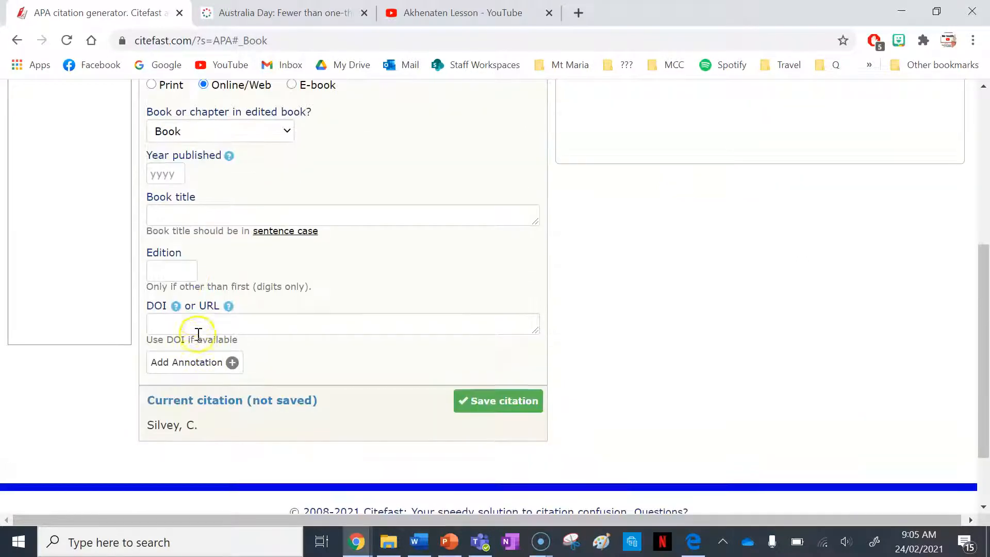
scroll(194, 316, up, 2)
click(164, 240)
scroll(254, 261, down, 1)
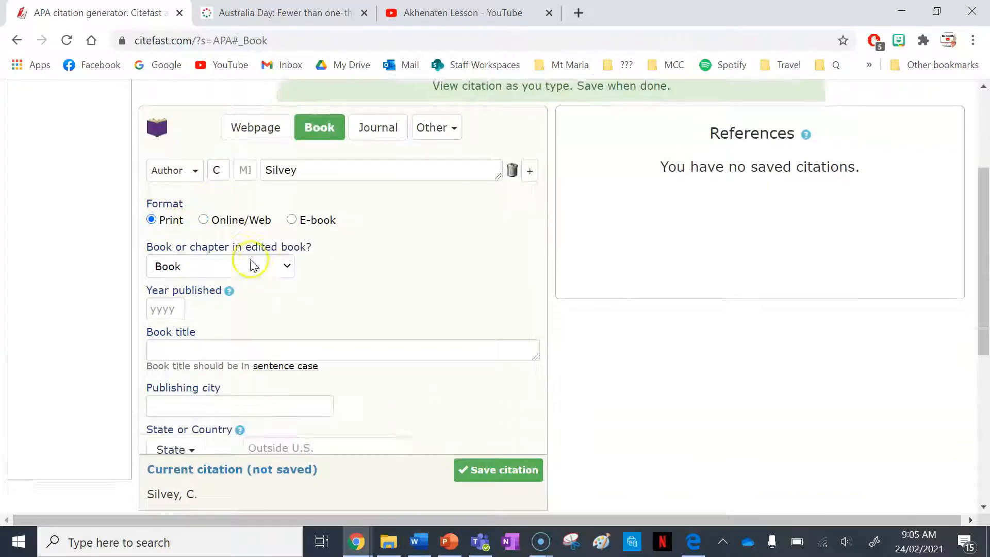
scroll(207, 340, up, 3)
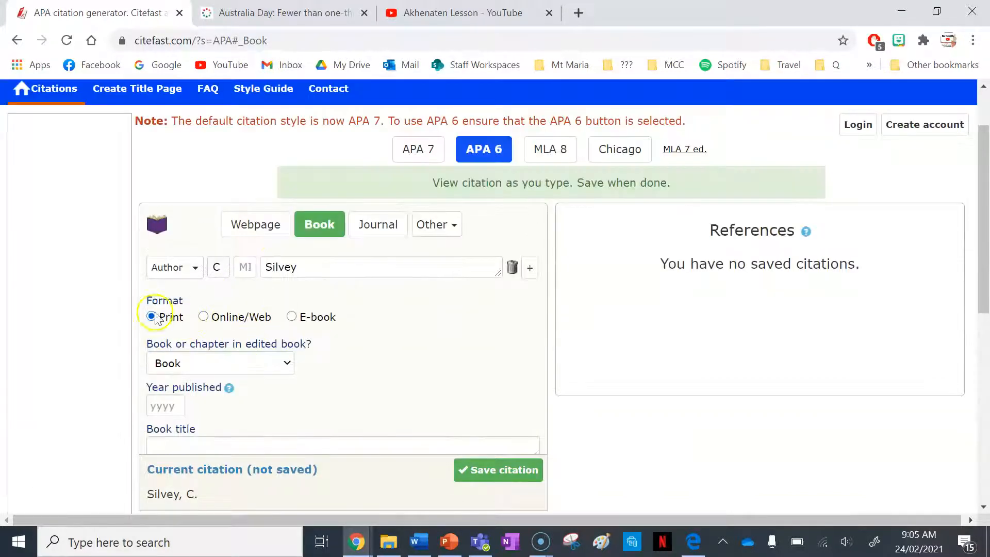
Check the scanned copyright page in Edge, and in Citefast set the year published to 2009 and the book title to Jasper Jones.
scroll(195, 312, down, 3)
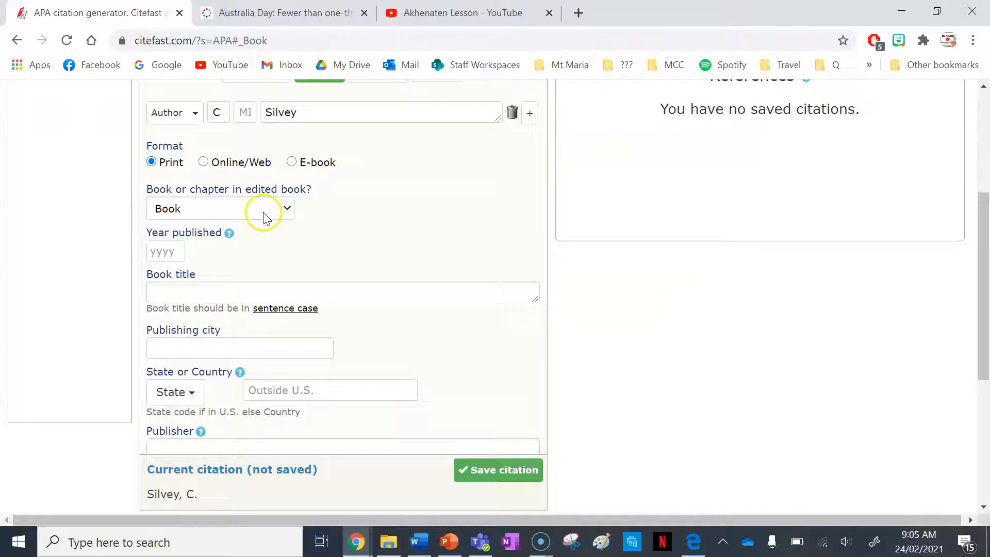
click(694, 541)
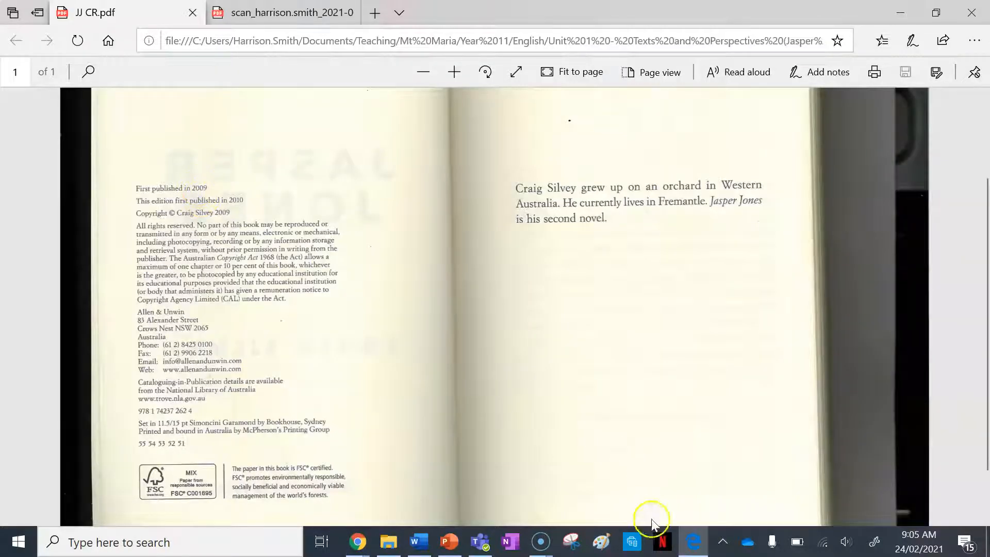
click(693, 541)
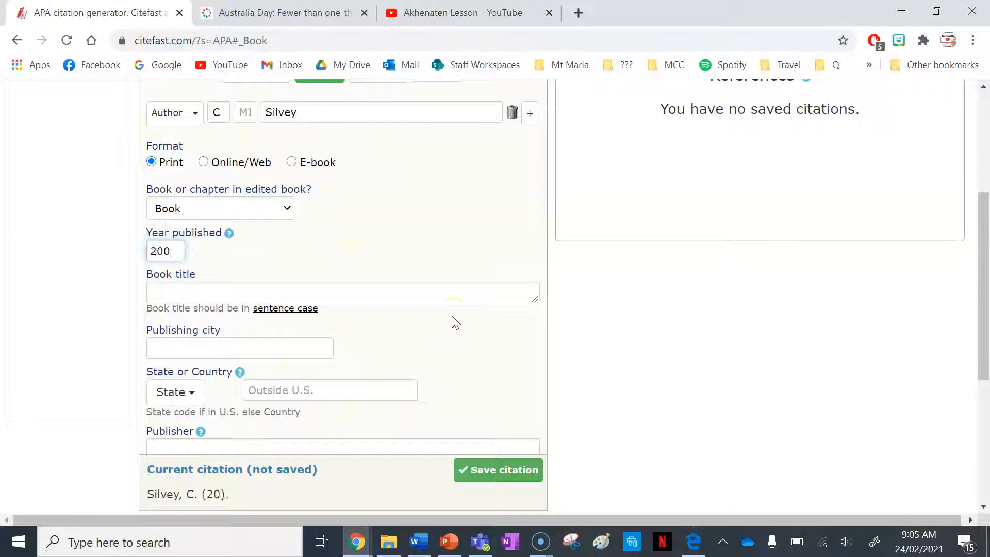
click(219, 285)
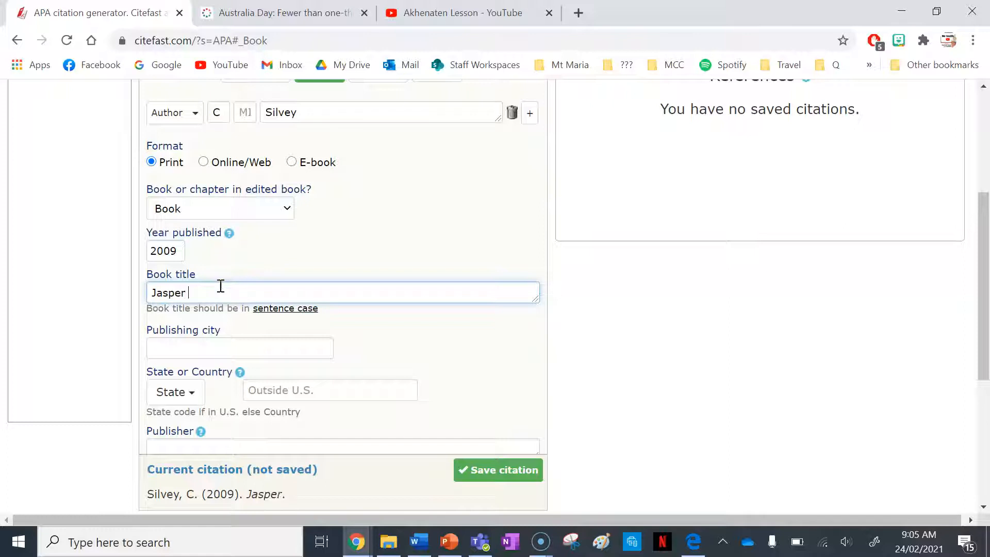
Consult the scanned copyright page for the place of publication, and enter Crows Nest as publishing city and NSW as state or country.
click(232, 346)
click(693, 541)
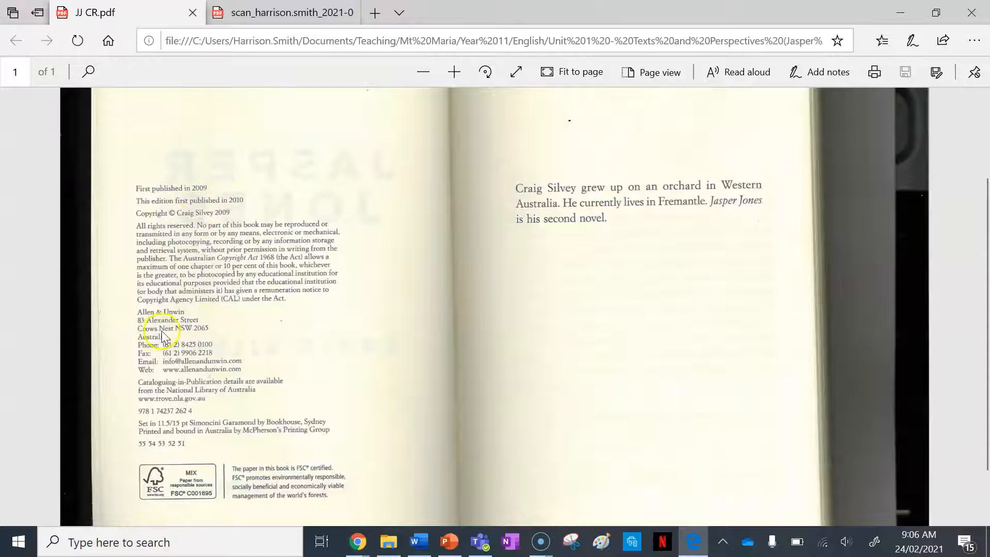
key(alt+Tab)
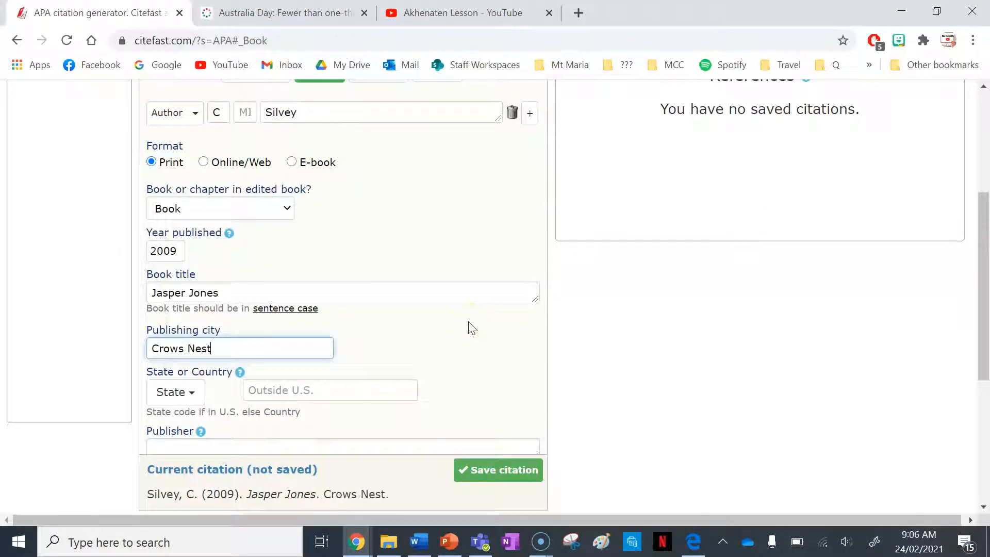
click(276, 391)
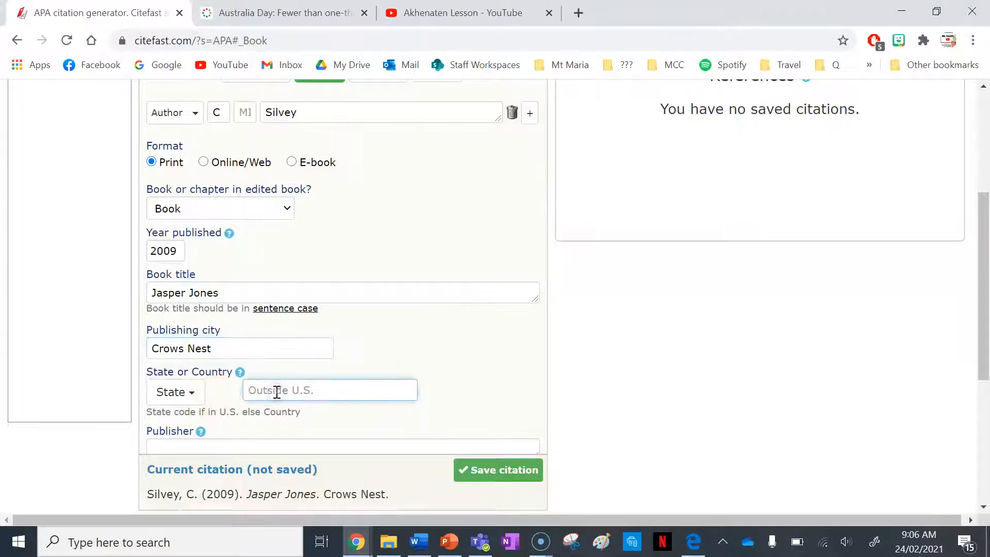
text(NSW)
Check the publisher on the scanned copyright page and enter Allen and Unwin as the publisher, leaving the edition blank.
scroll(415, 321, down, 1)
click(277, 368)
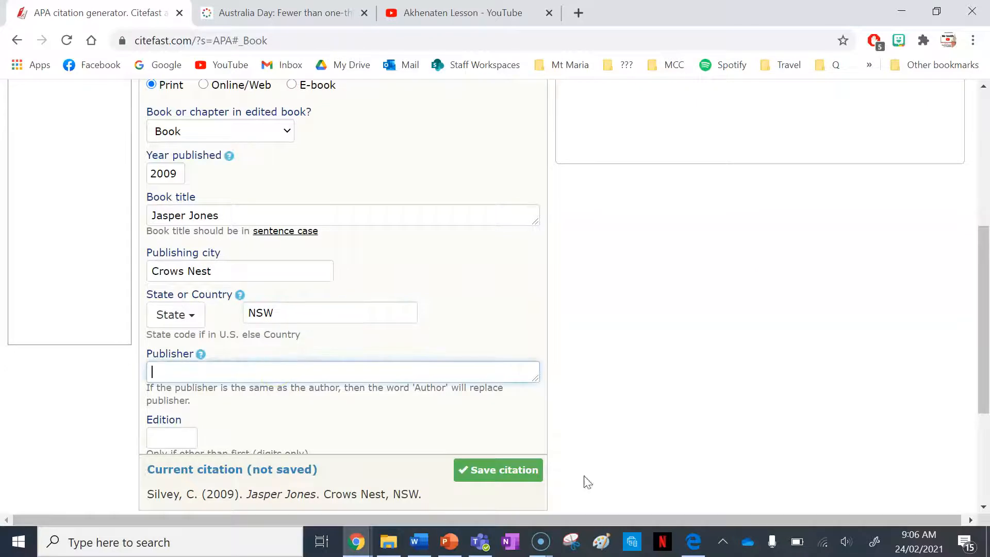
click(693, 541)
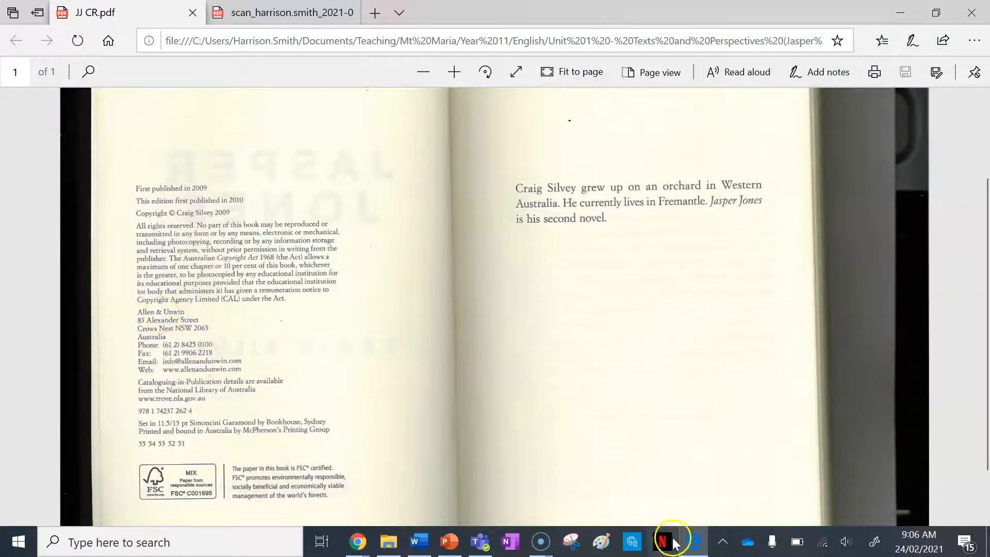
click(693, 541)
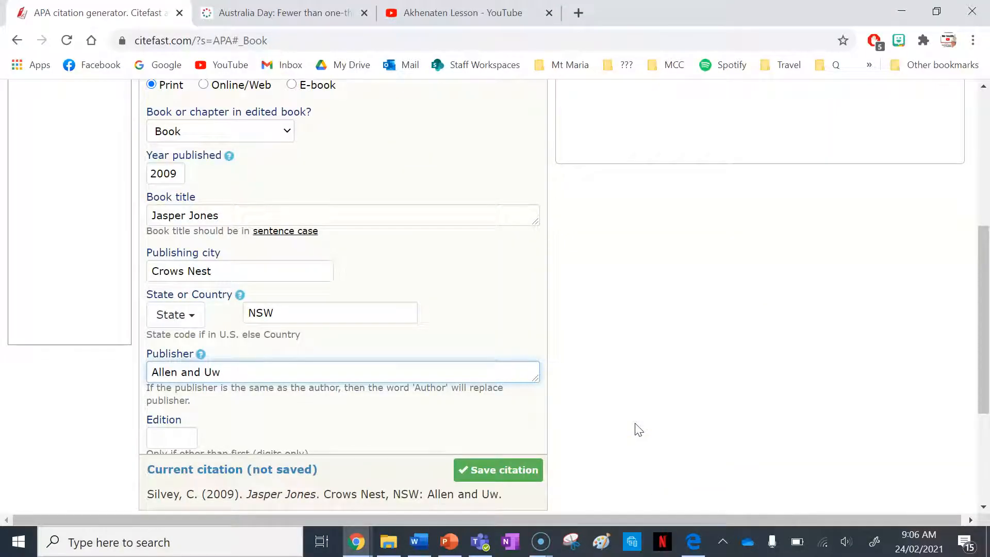
scroll(638, 430, down, 2)
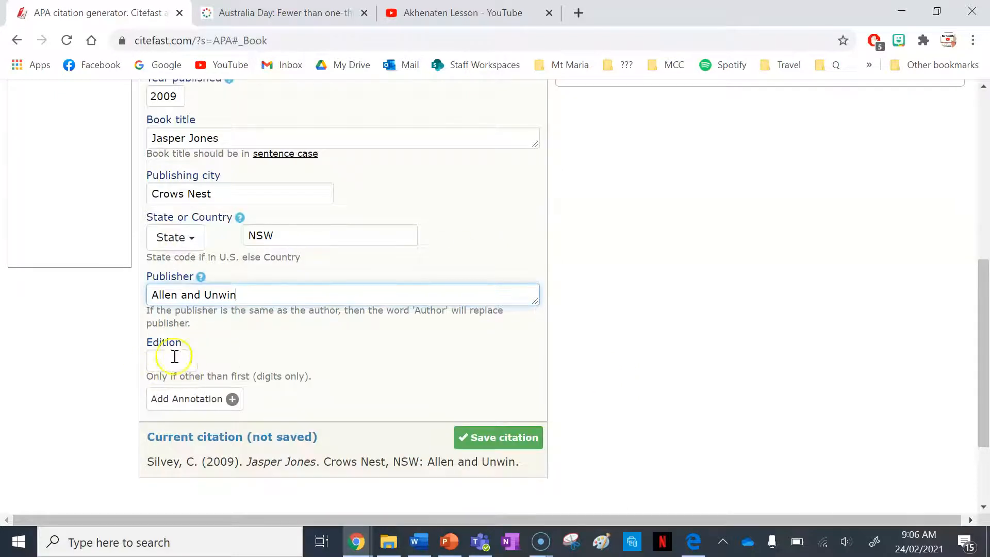
scroll(273, 330, down, 1)
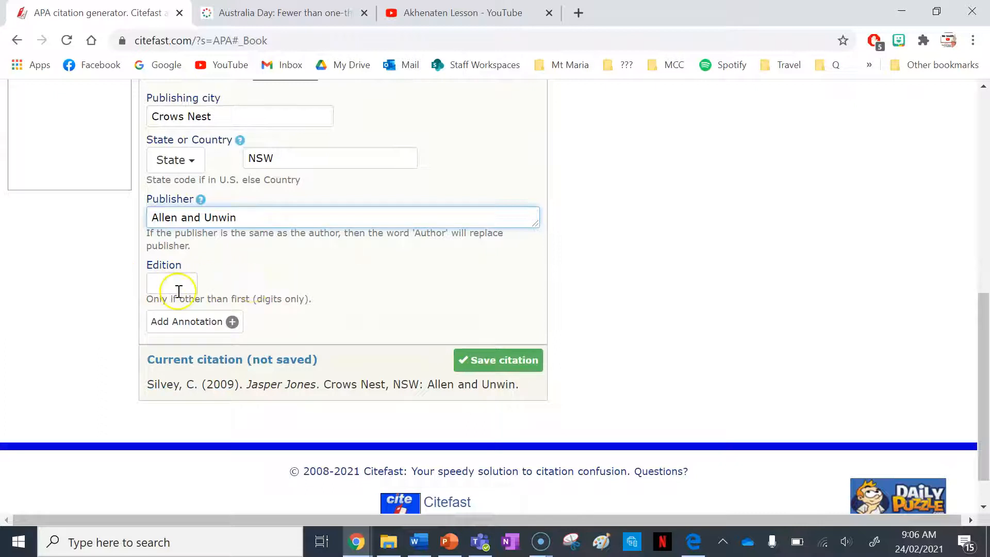
scroll(490, 359, up, 1)
scroll(511, 358, down, 1)
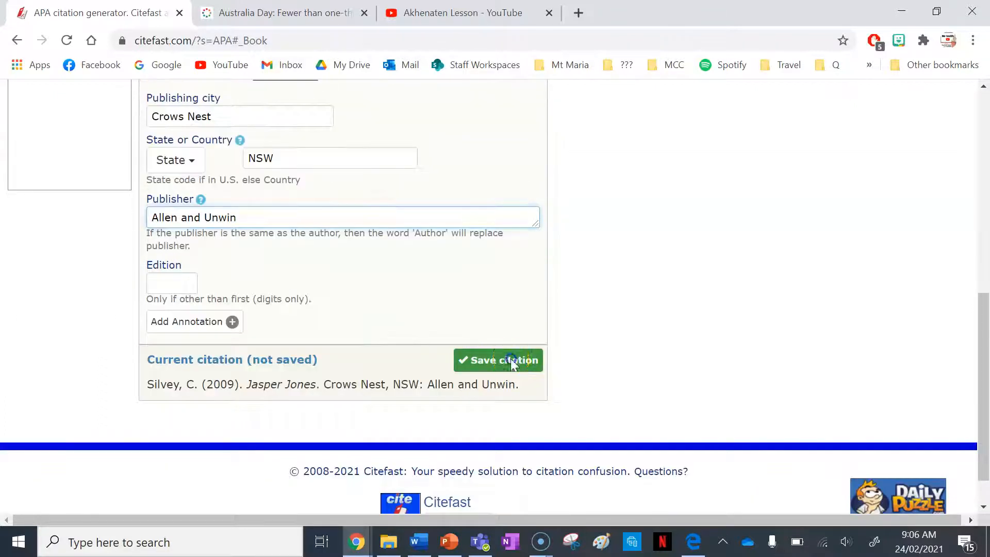
Save the Jasper Jones citation, and review the highlighted publication details on the second scanned copyright page in Edge.
click(511, 359)
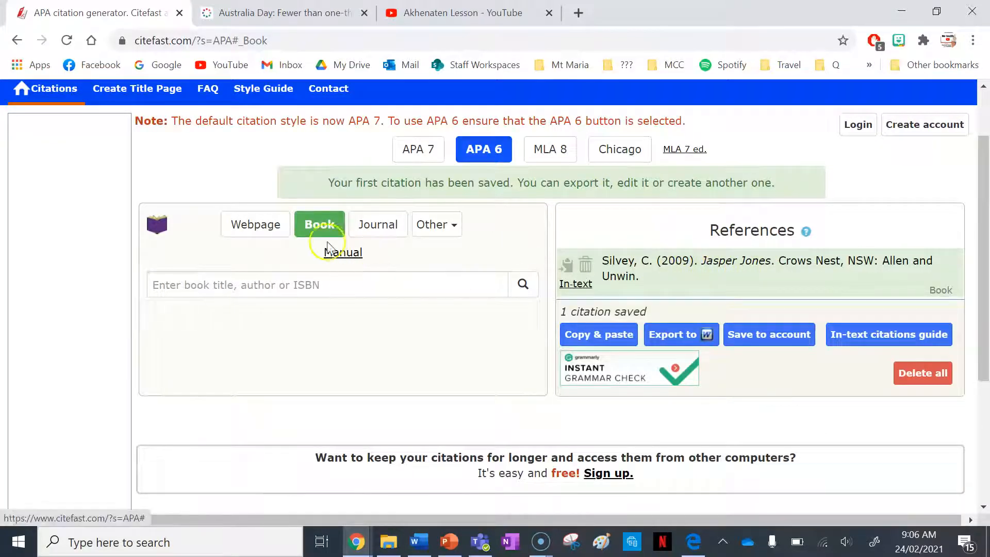
click(693, 541)
click(278, 12)
scroll(430, 252, down, 1)
scroll(431, 252, down, 5)
scroll(444, 258, up, 6)
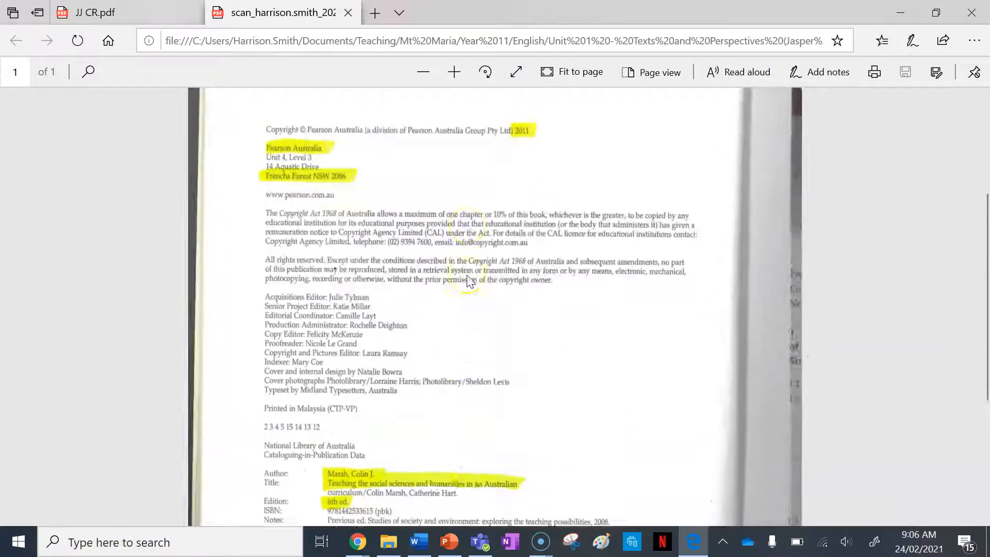
scroll(470, 281, down, 5)
scroll(470, 281, up, 1)
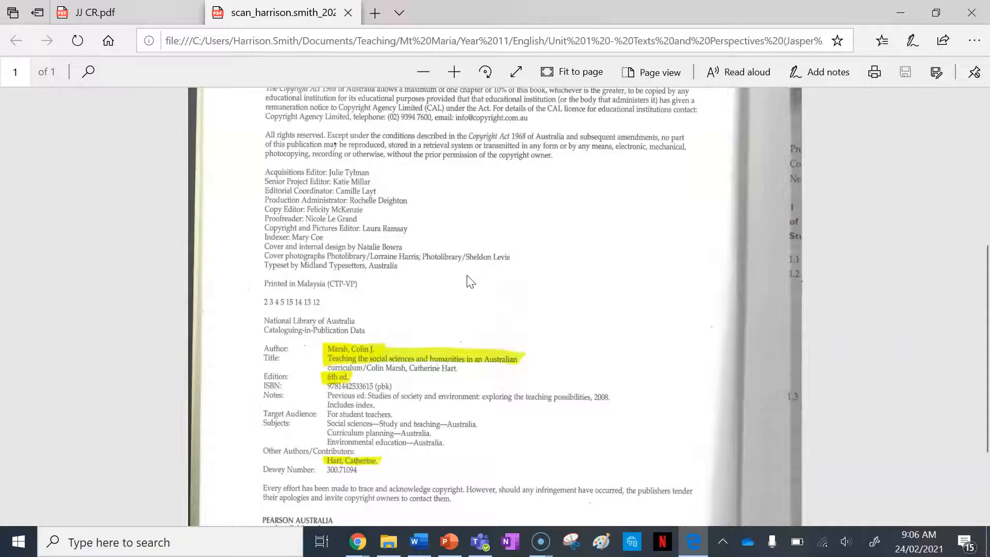
scroll(337, 386, up, 5)
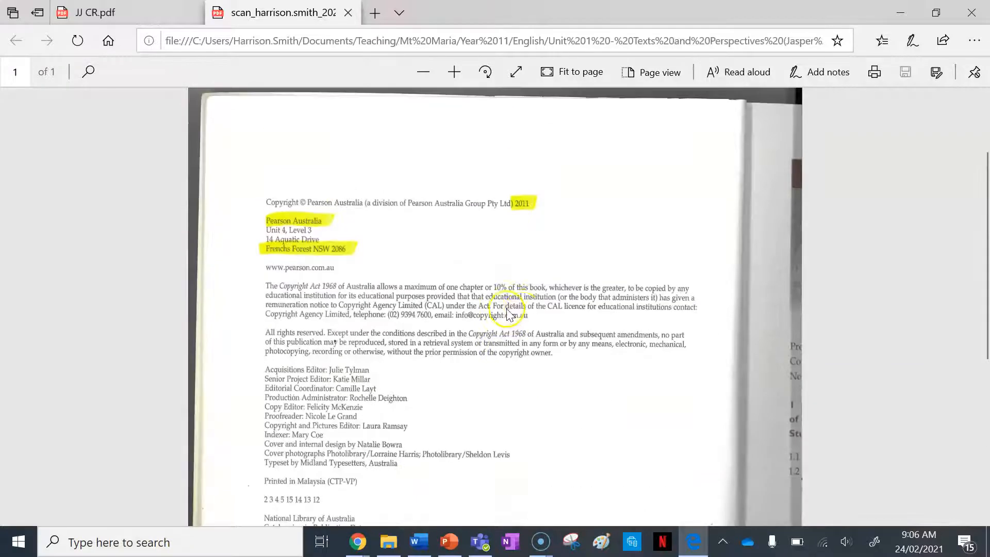
click(693, 541)
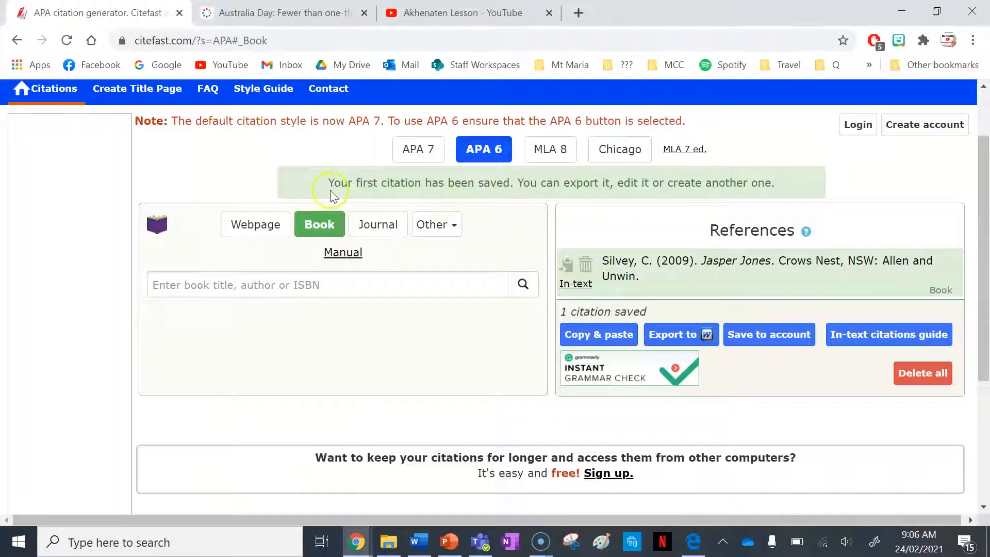
Start a new manual book entry in Citefast, check the authors on the scanned page, and add a second author row.
click(344, 253)
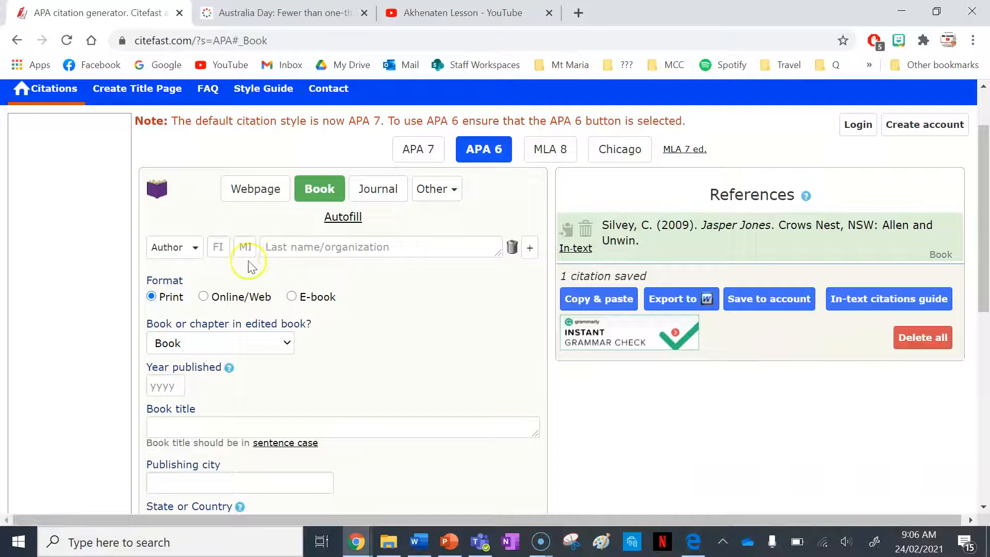
click(690, 541)
scroll(420, 242, down, 6)
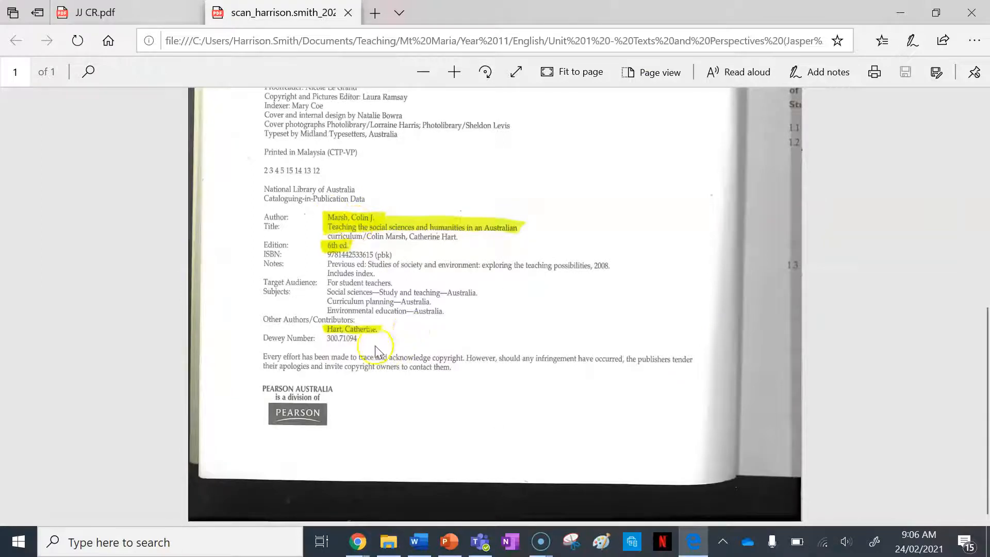
click(682, 532)
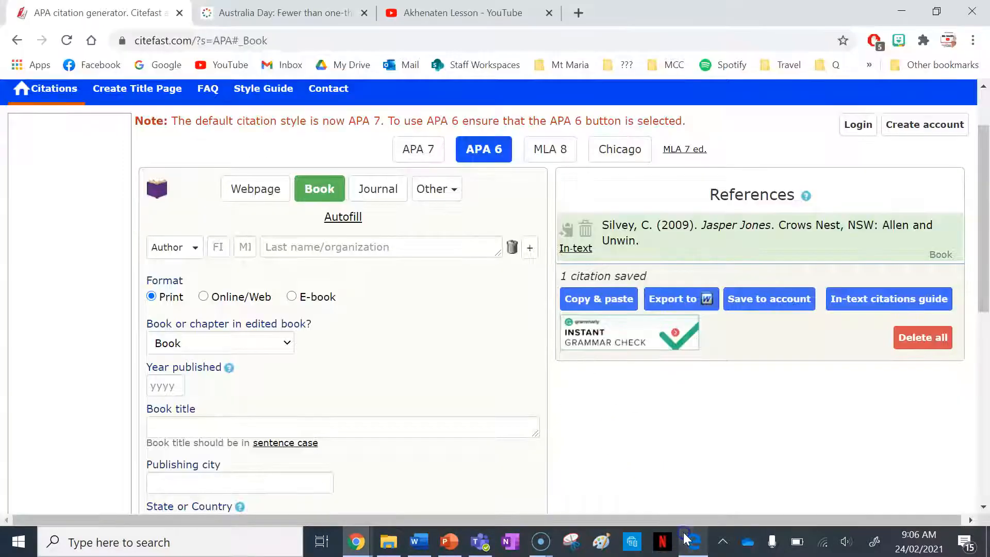
click(527, 248)
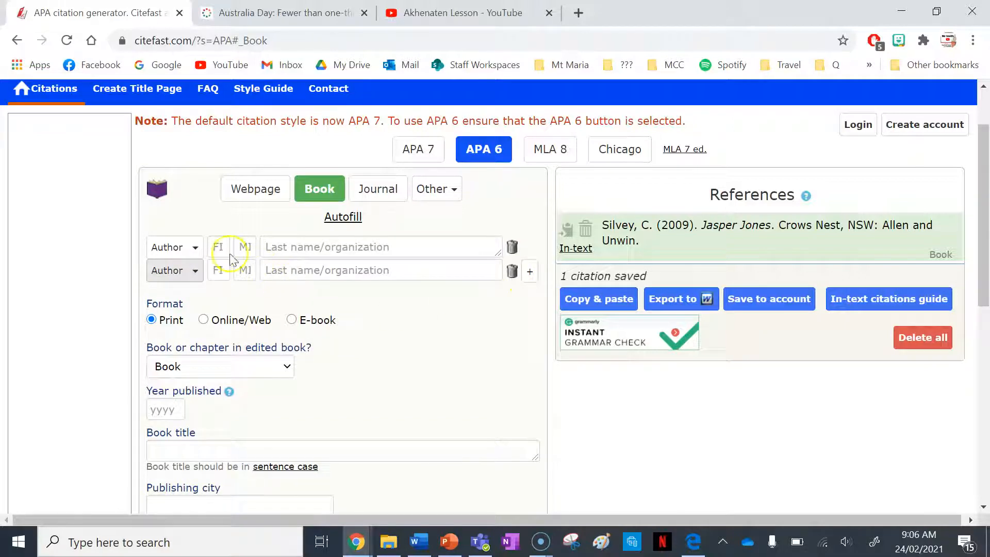
Check the first author on the scanned page, and enter that author's first initial, middle initial and last name in Citefast.
click(693, 540)
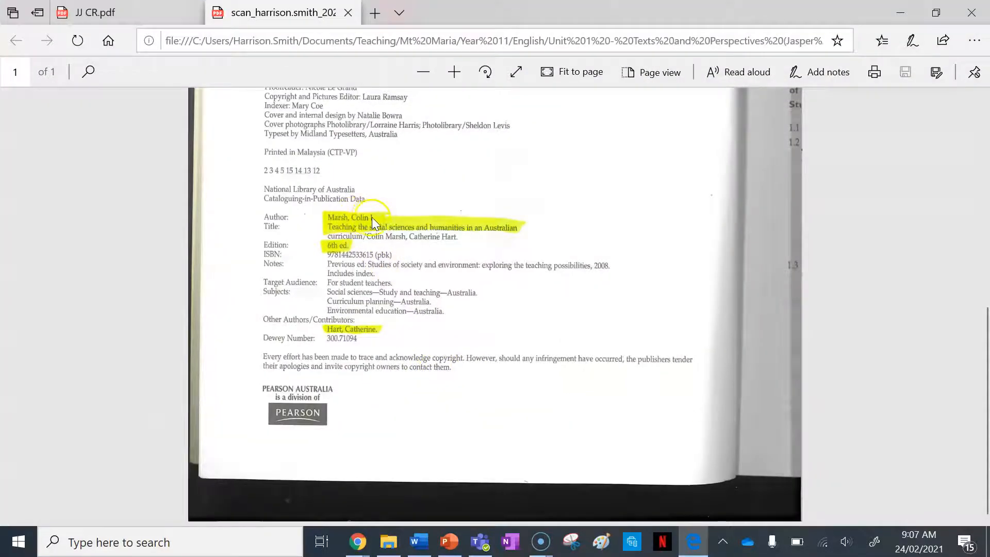
click(693, 540)
click(220, 246)
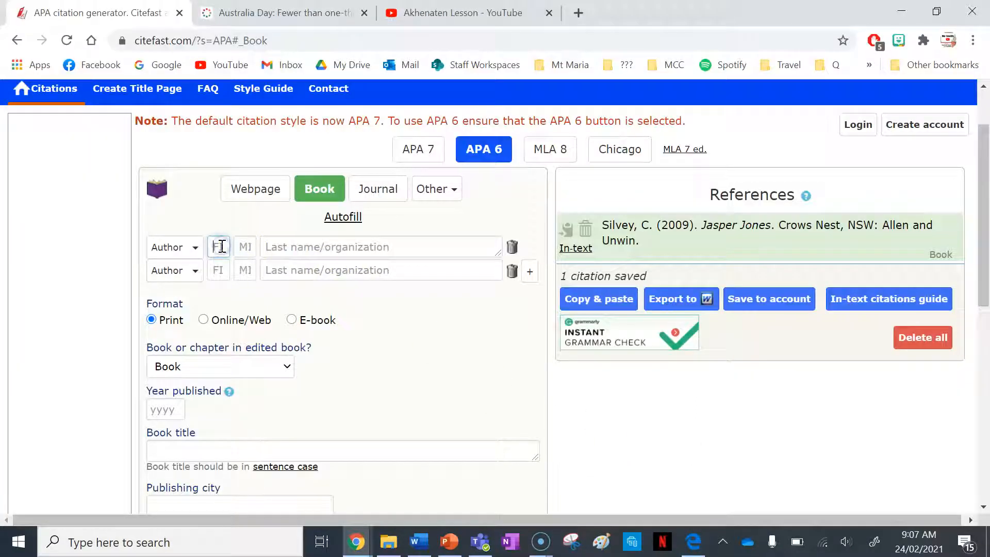
text(CJM)
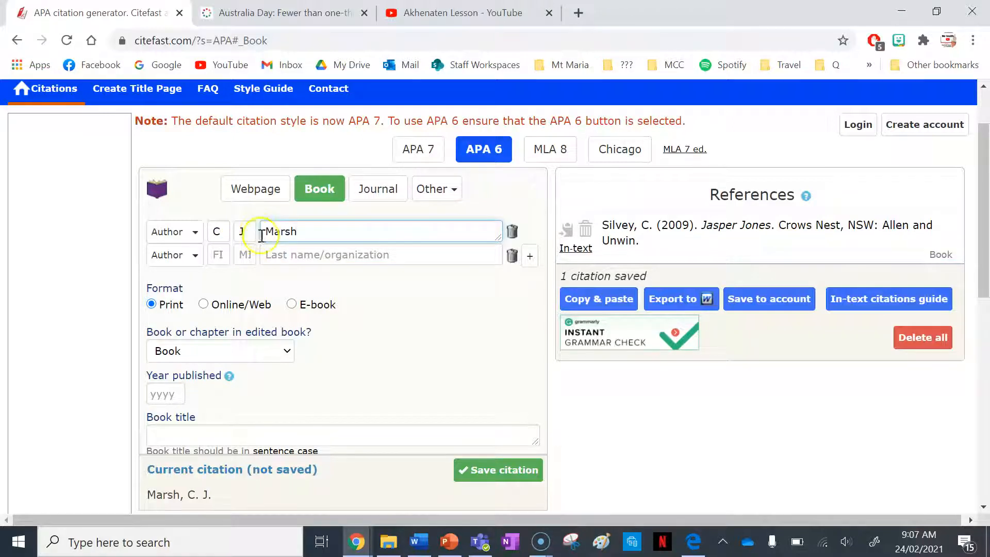
Consult the scanned page for the other contributor, and enter the second author's first initial and last name in Citefast.
click(693, 540)
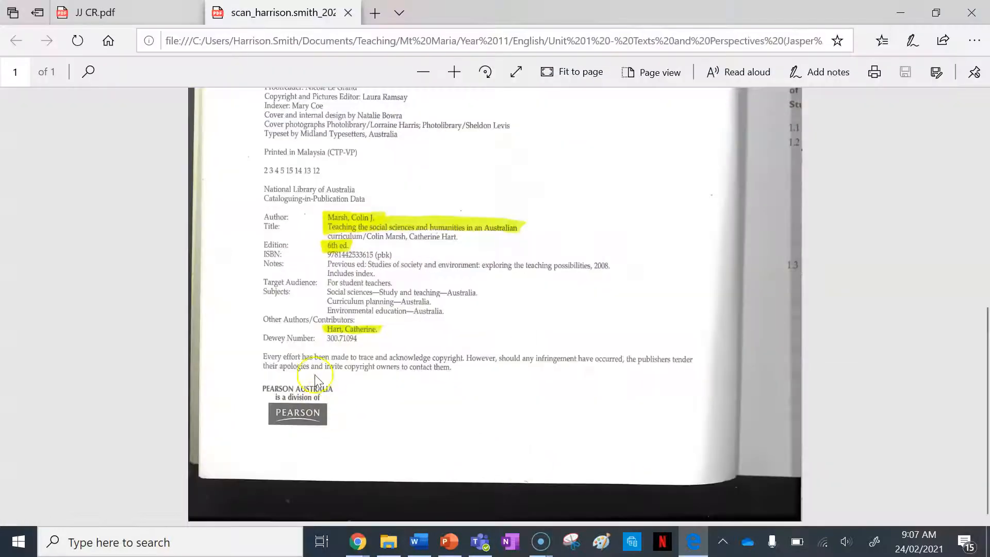
click(693, 541)
click(226, 257)
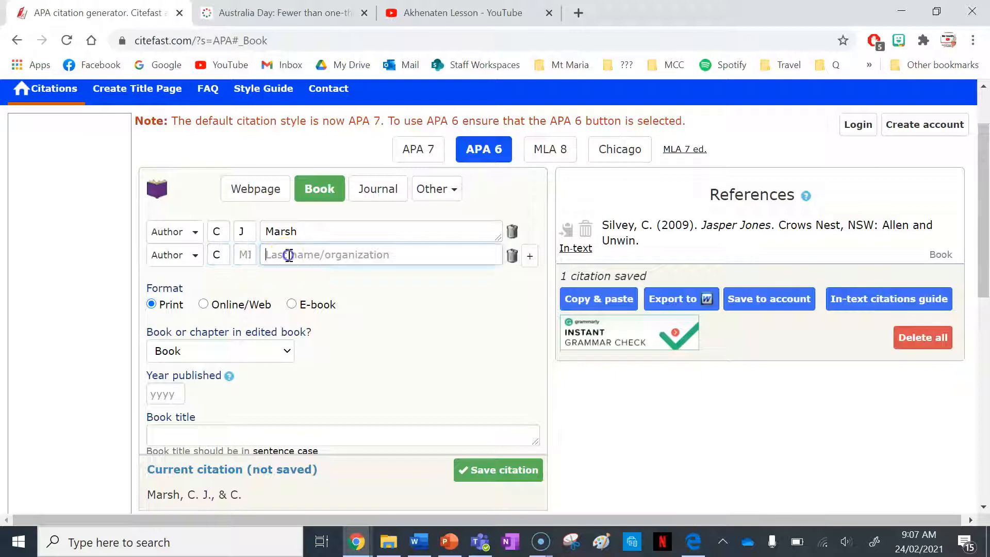
text(Hart)
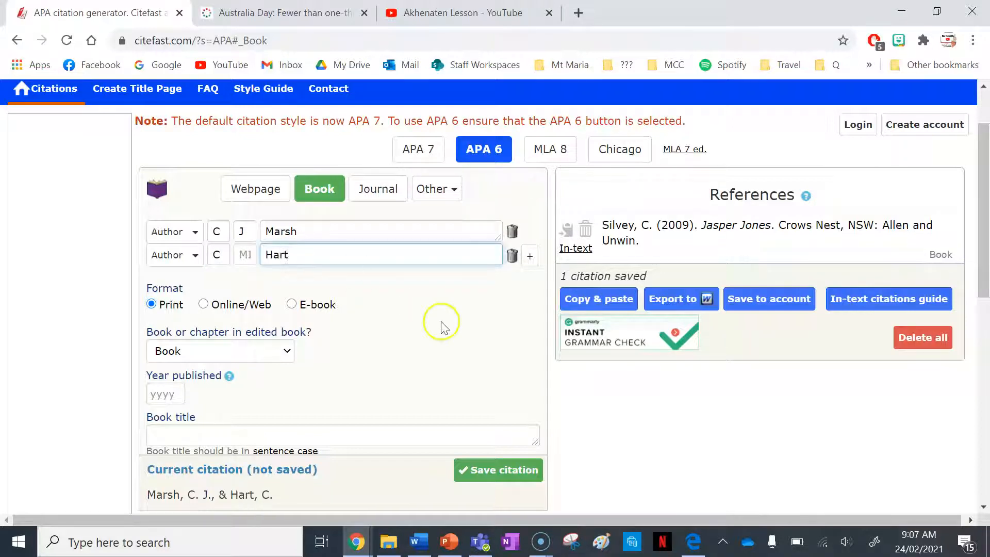
Set the citation type to Chapter in edited book, keeping the Print format.
scroll(439, 323, down, 1)
scroll(171, 225, down, 1)
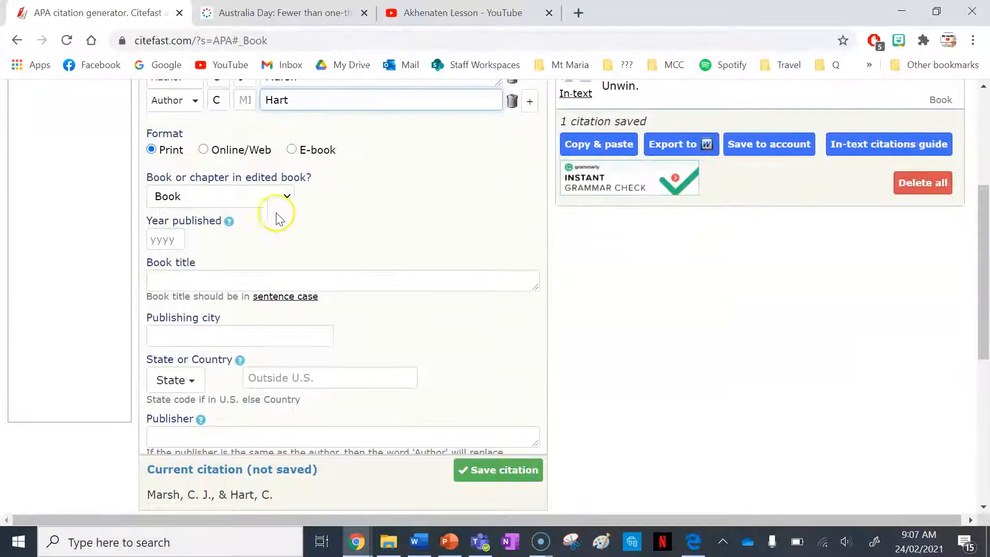
click(270, 195)
click(246, 248)
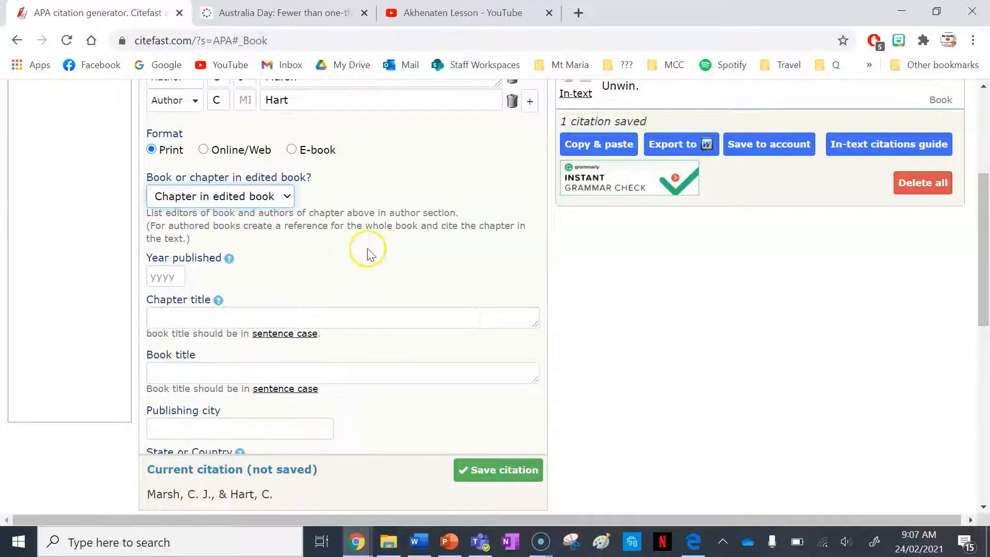
scroll(397, 252, up, 1)
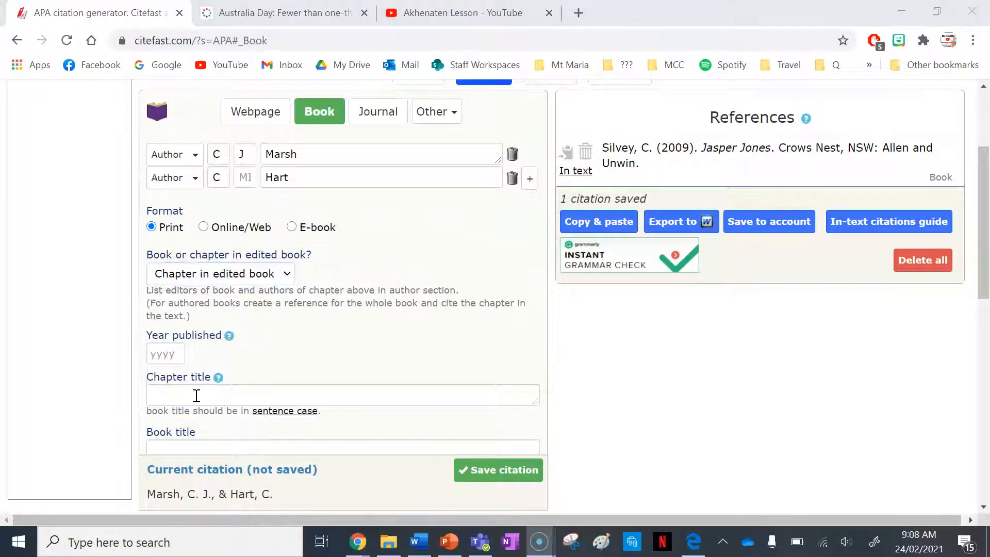
Enter the chapter title Planning for Learning and the book title Teaching the social sciences and humanities in an Australian Curriculum.
click(410, 394)
scroll(407, 357, down, 1)
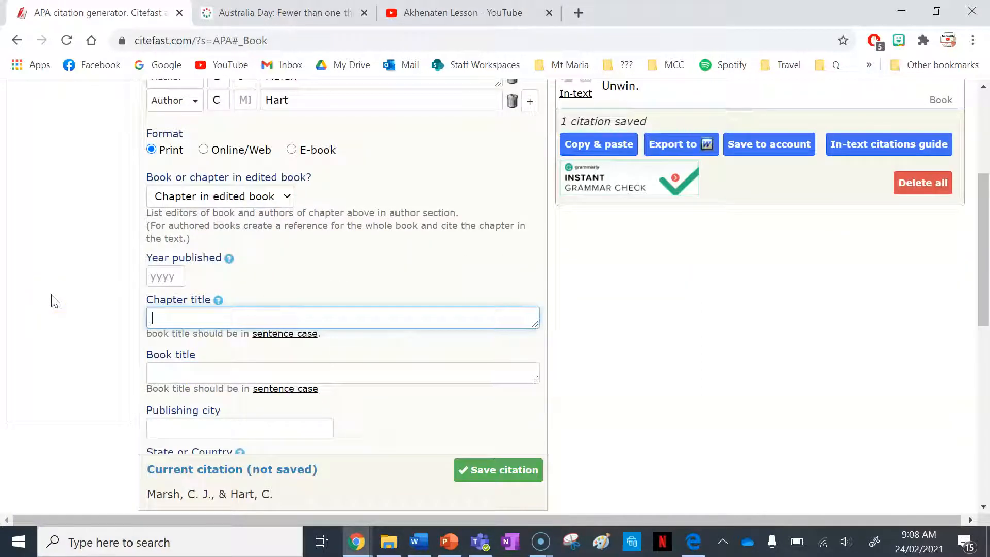
text(ng for Learning)
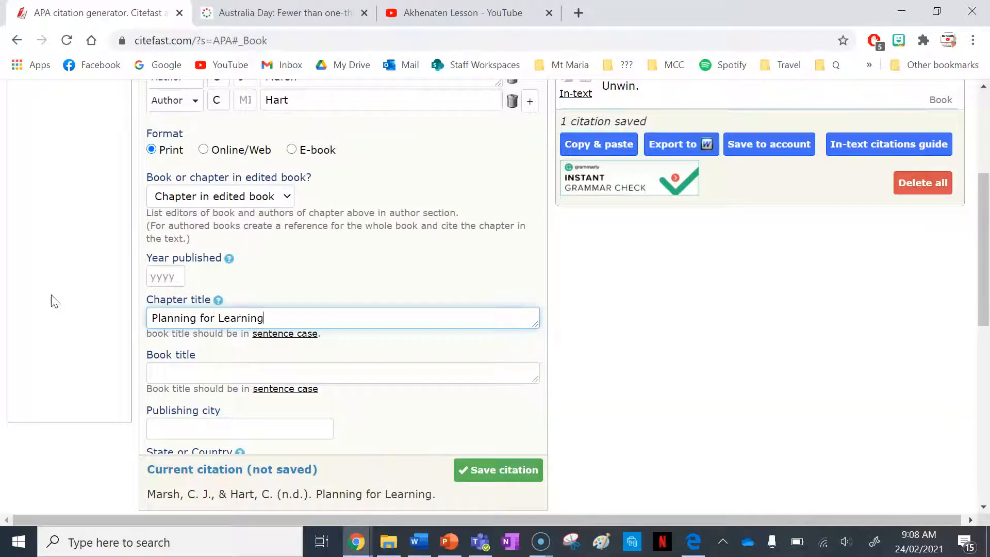
click(194, 374)
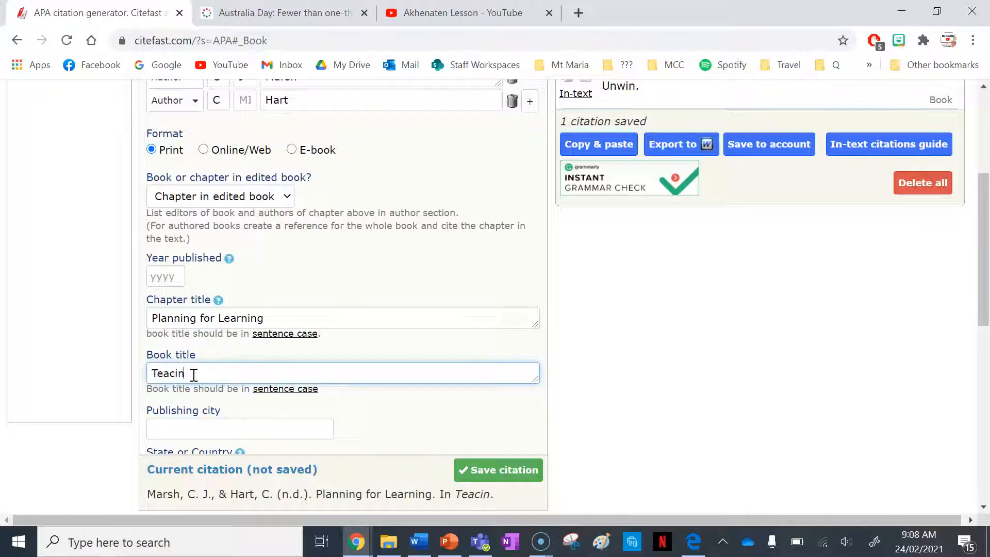
text(Teaching the social sciences and humanities in an Australian Curriculum)
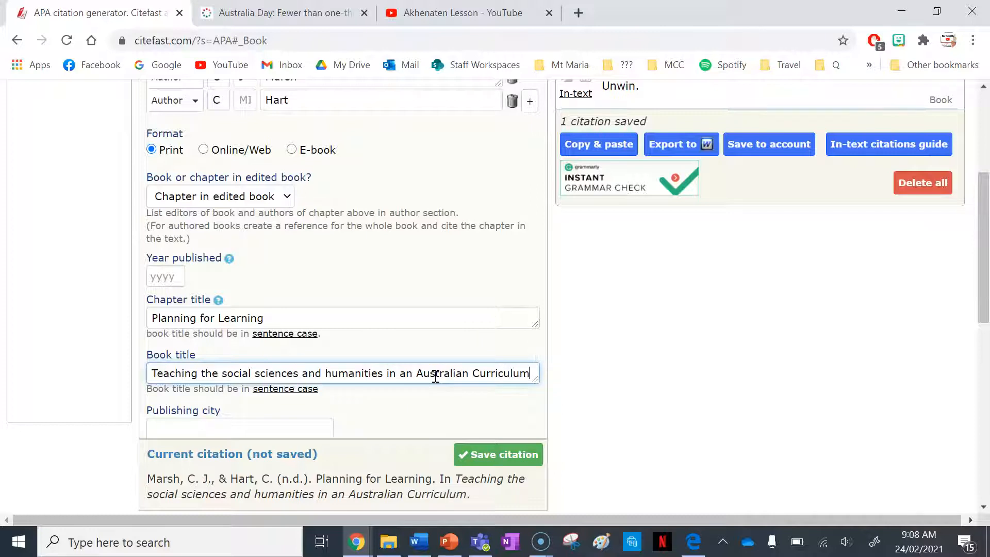
Check the place of publication on the scanned page, and enter Frenchs Forest as publishing city and NSW as state or country.
scroll(428, 379, down, 3)
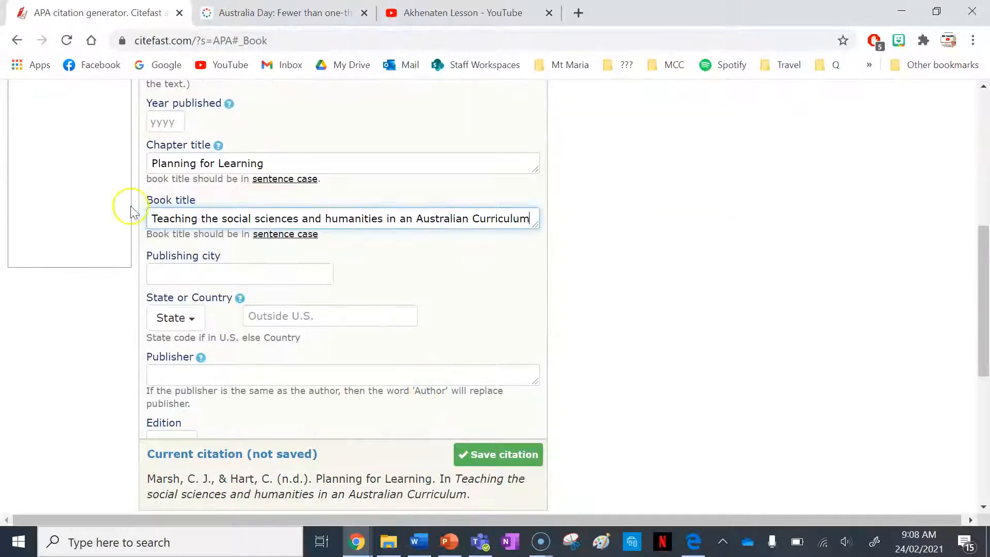
click(673, 549)
click(691, 542)
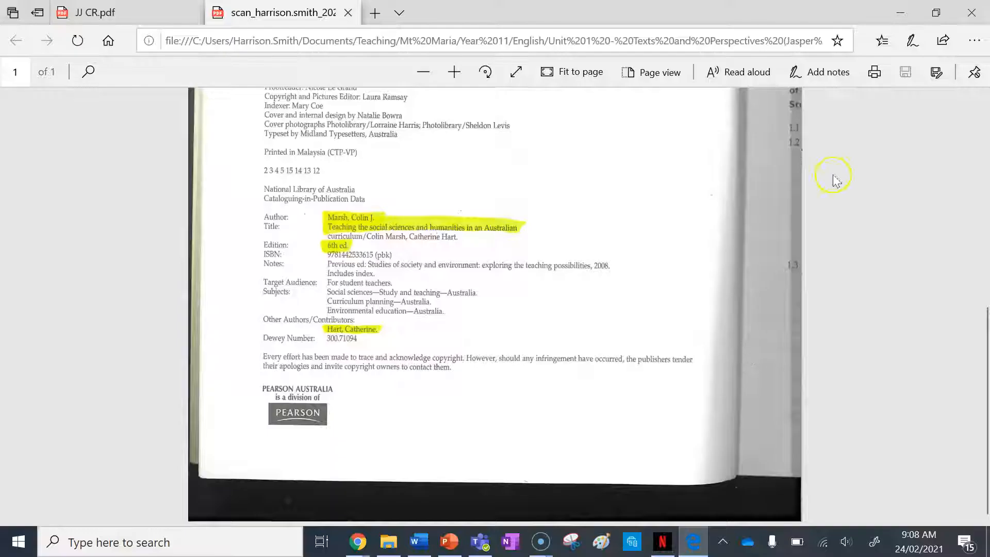
scroll(467, 303, up, 2)
scroll(466, 303, up, 5)
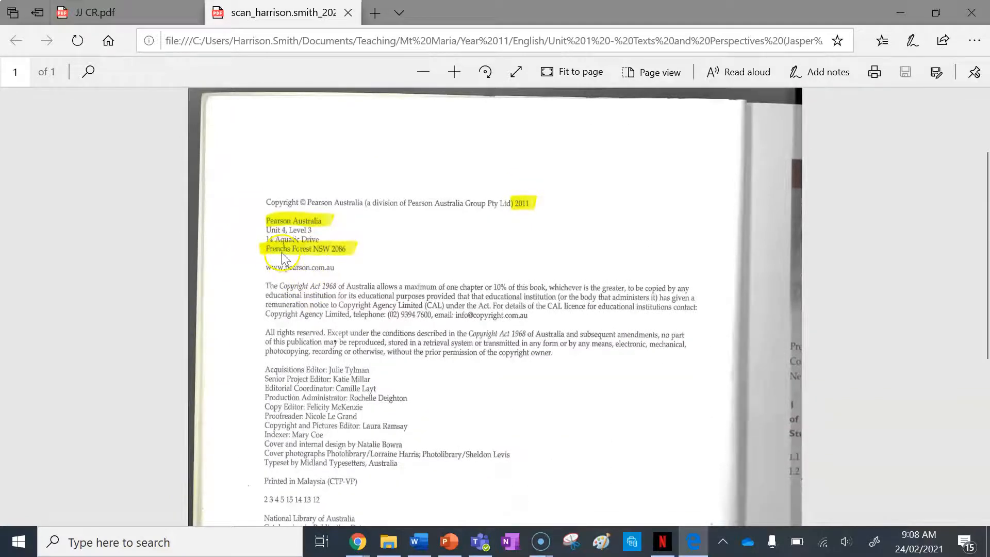
mouse_move(358, 541)
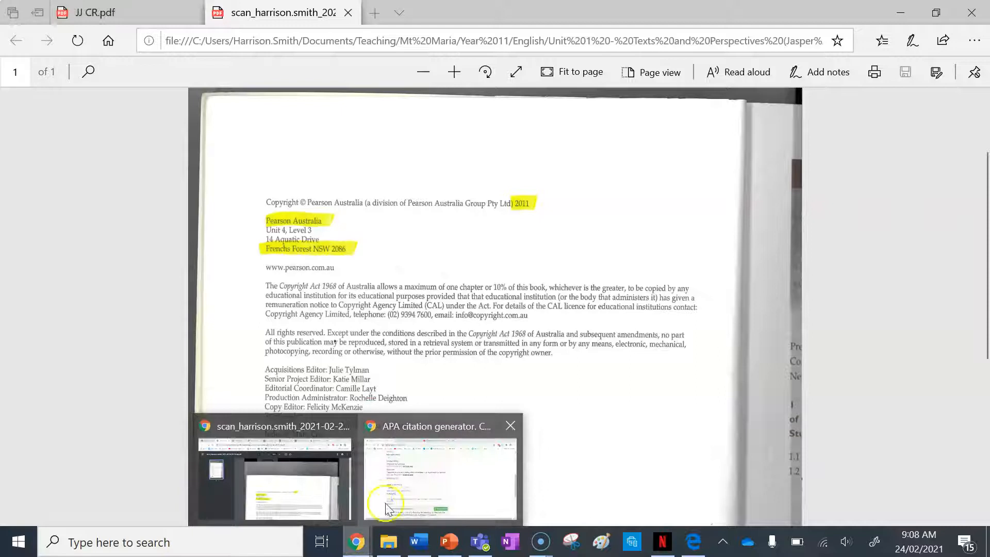
click(397, 495)
click(209, 271)
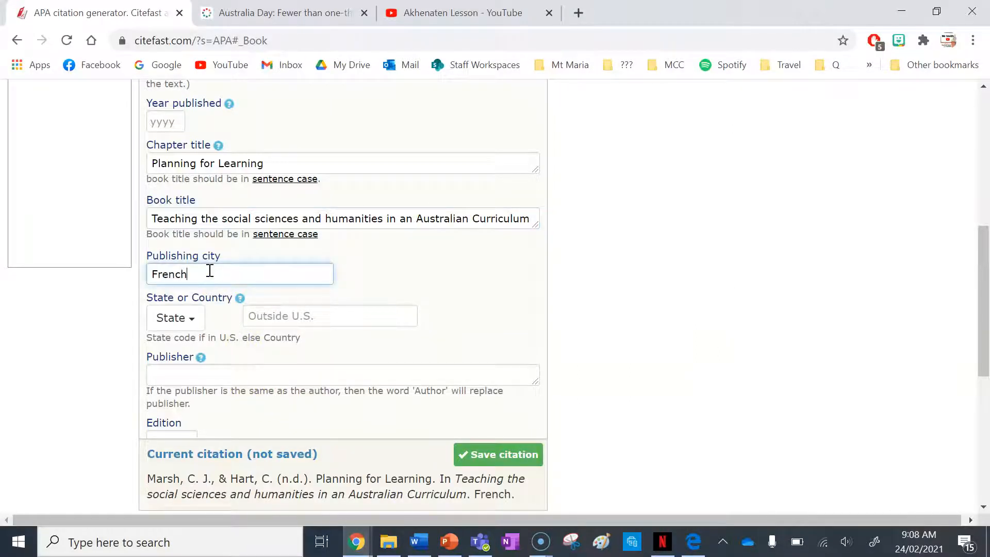
click(695, 545)
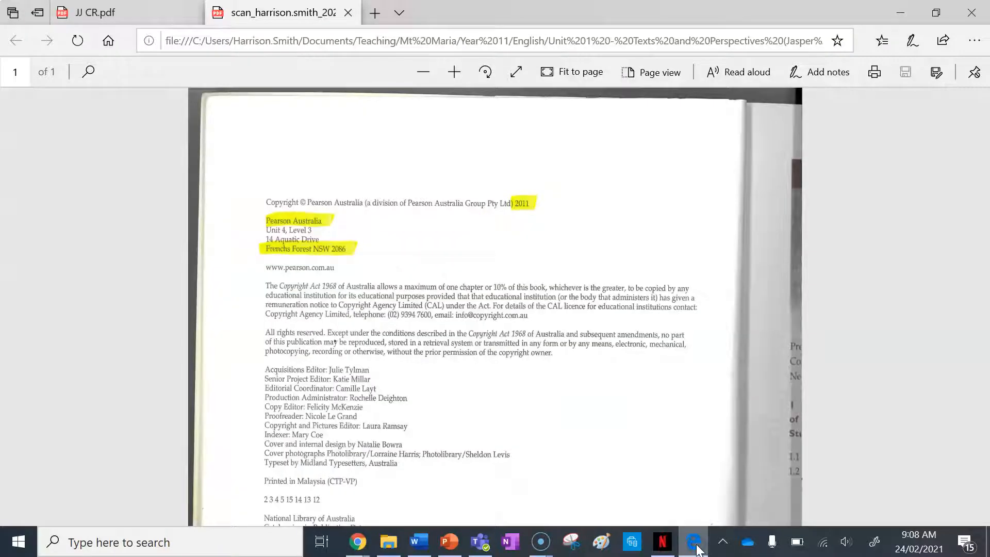
click(694, 544)
text(Frenchs For)
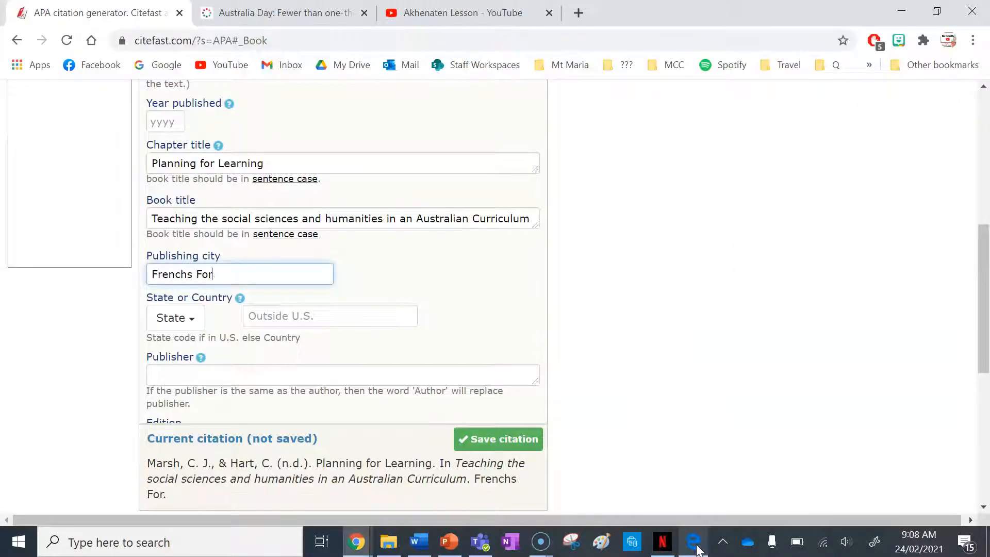
click(292, 307)
text(NSW)
scroll(292, 307, down, 1)
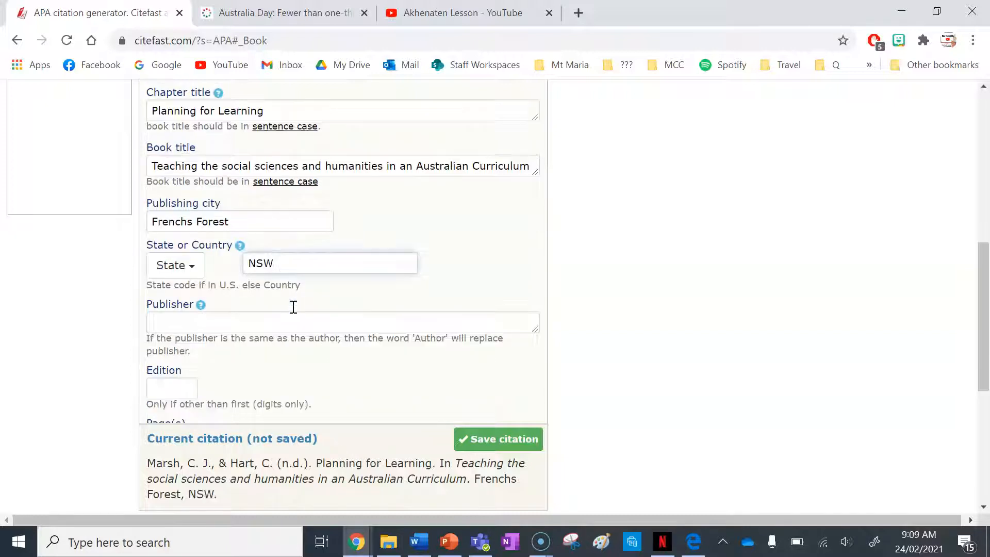
Check the publisher on the scanned copyright page and enter Pearson Australia as the publisher in Citefast.
click(709, 541)
scroll(451, 338, down, 1)
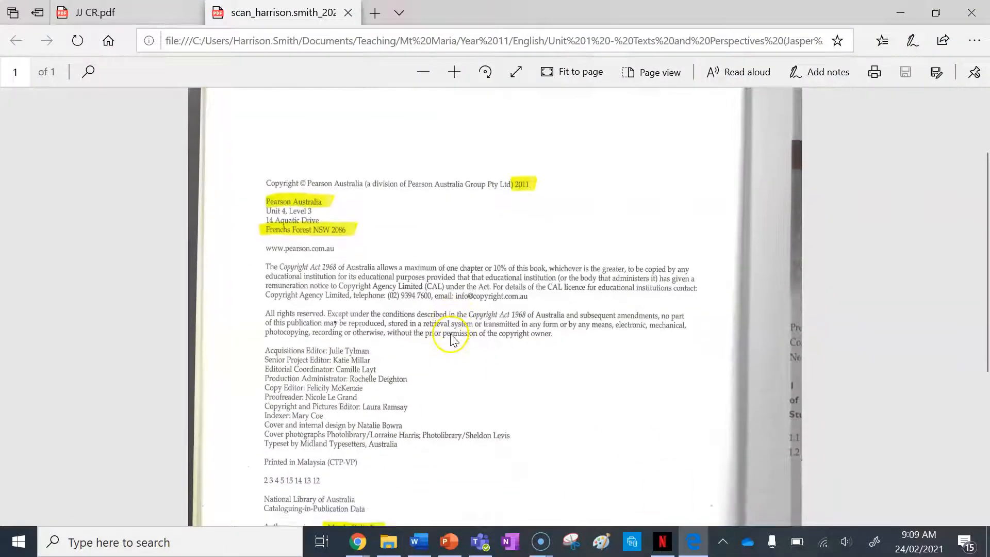
click(693, 540)
click(255, 319)
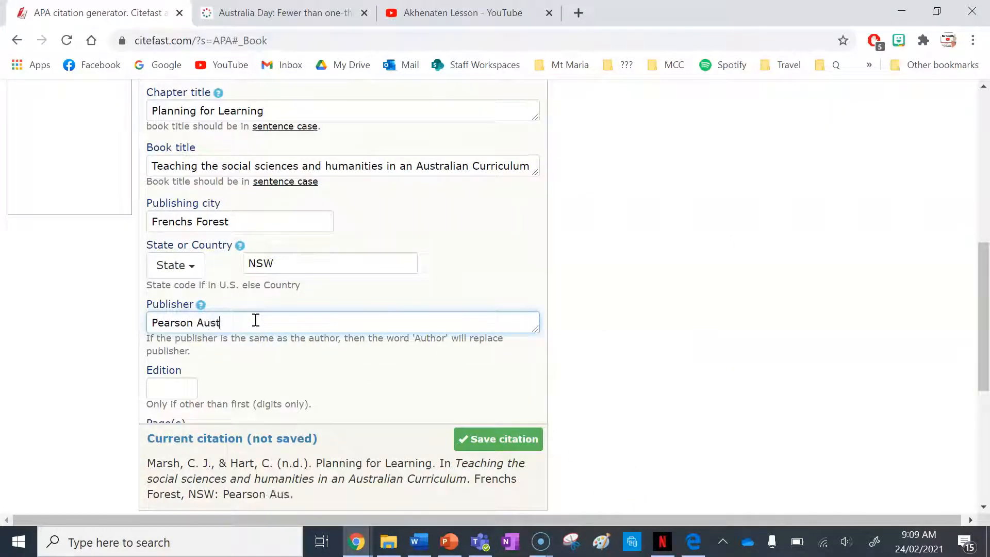
Check the edition on the scanned copyright page and enter 6 as the edition in Citefast.
click(693, 540)
scroll(338, 370, down, 2)
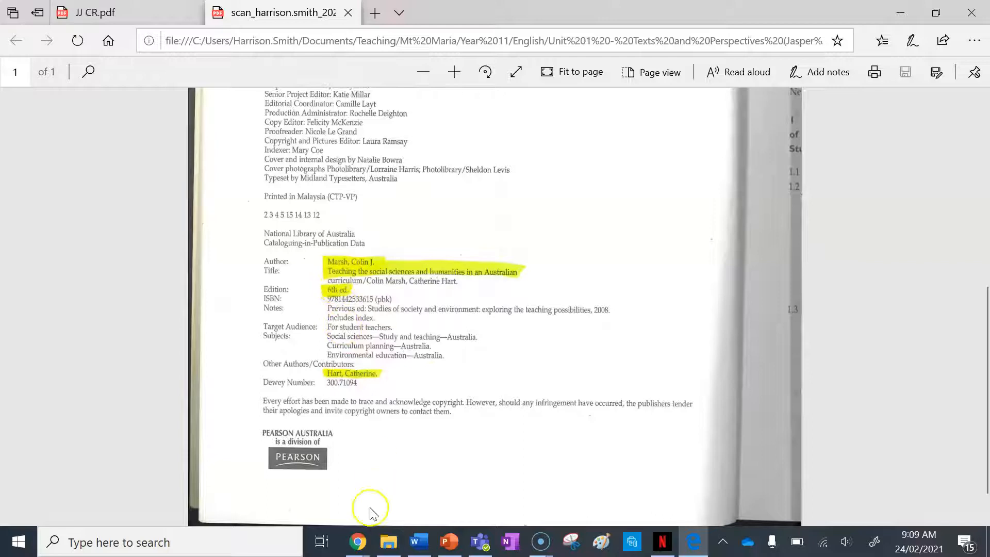
mouse_move(357, 542)
click(438, 487)
click(164, 380)
text(6)
Enter 28-51 as the chapter's page range.
scroll(332, 355, down, 2)
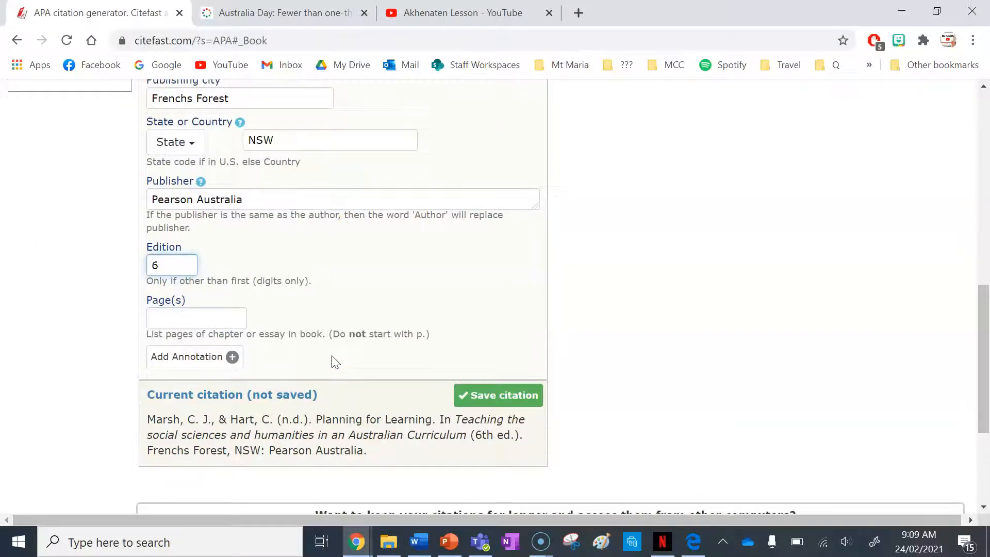
click(193, 318)
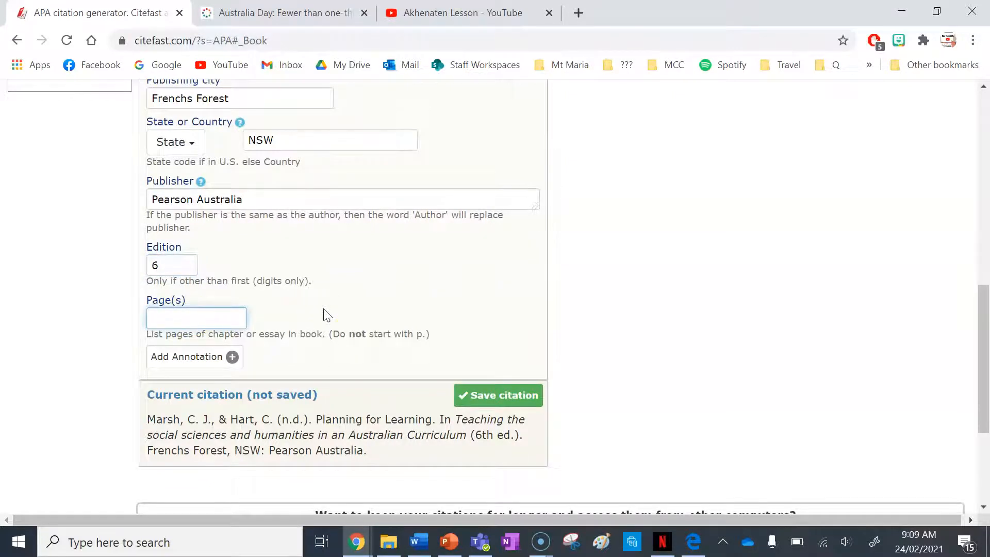
text(28-)
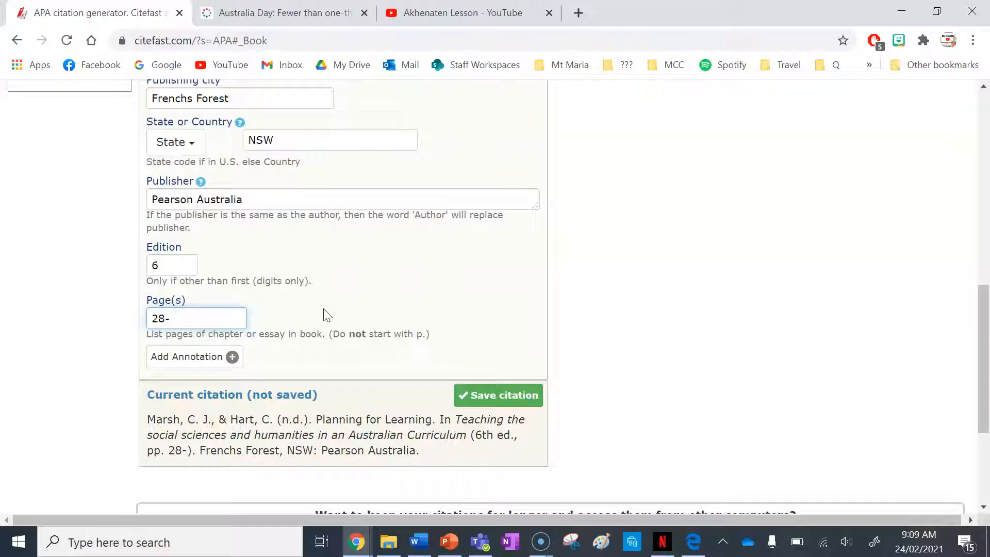
text(51)
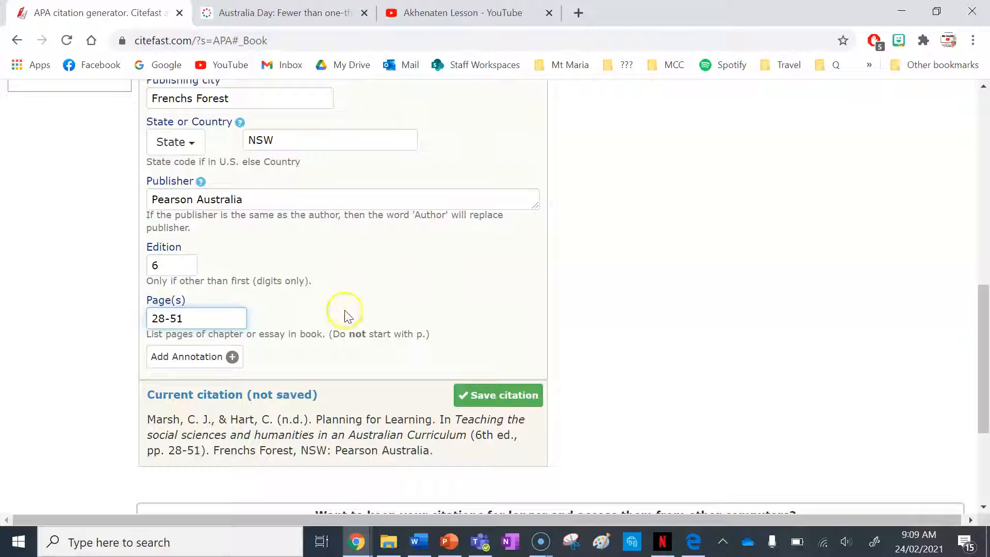
Check the year on the scanned copyright page, enter 2011 as the year published, and save the chapter citation.
scroll(413, 316, up, 6)
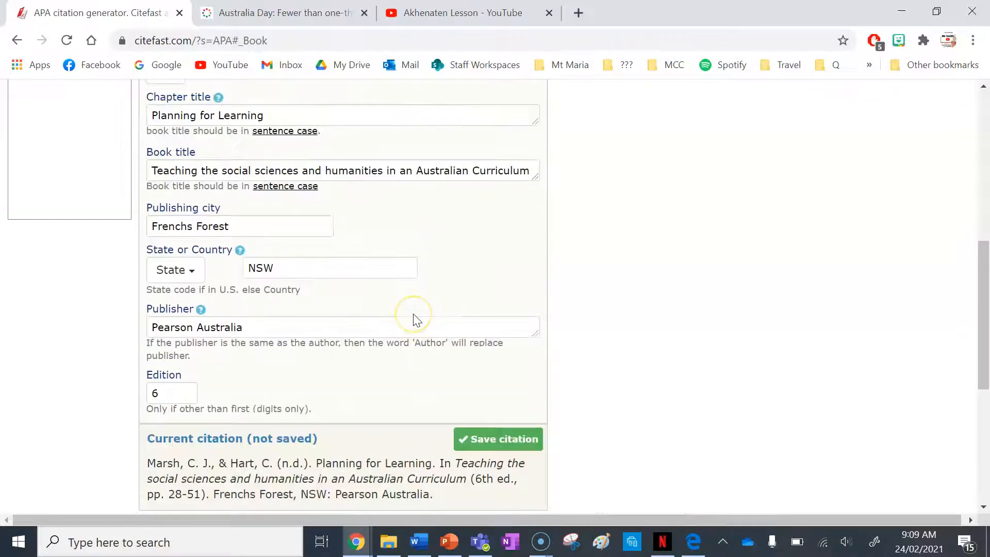
click(162, 264)
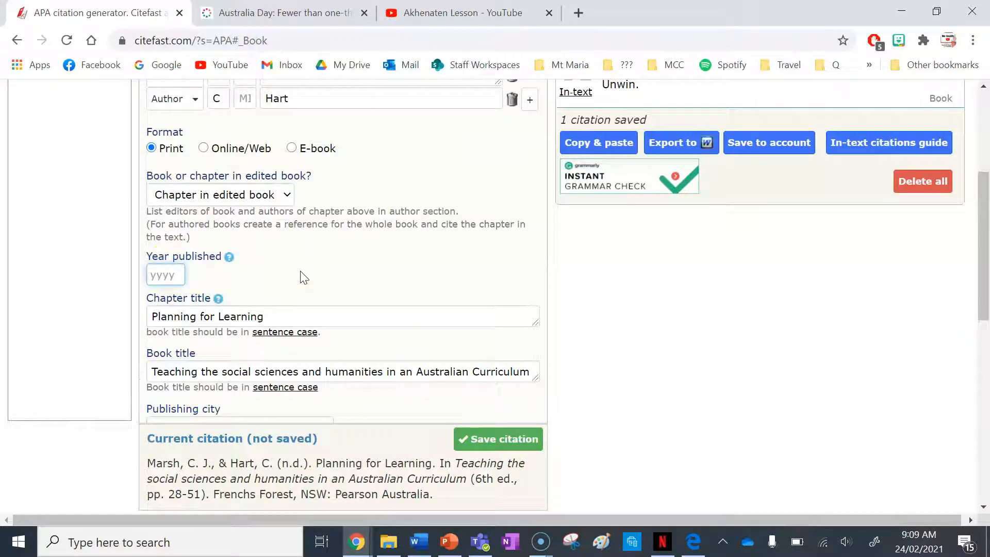
click(693, 541)
scroll(500, 190, up, 7)
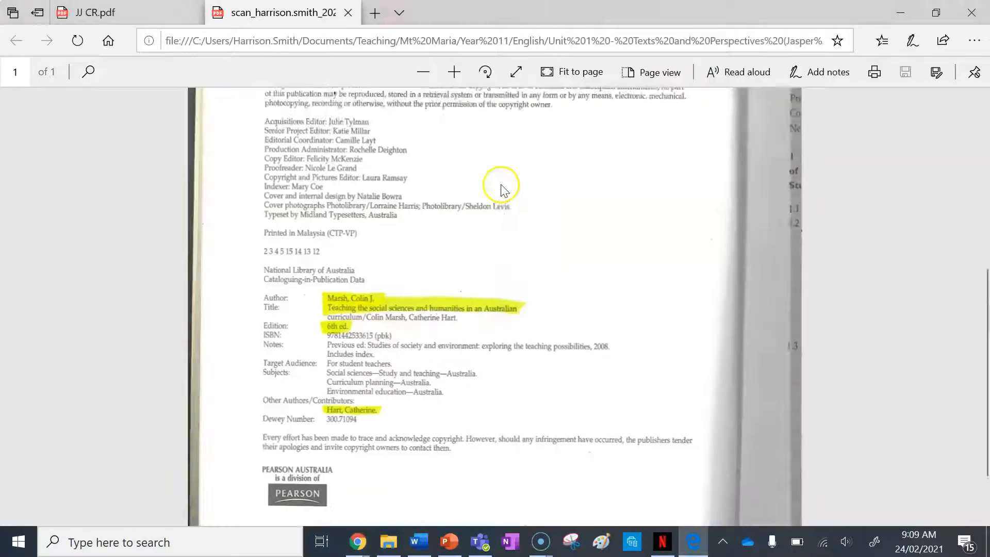
click(689, 527)
text(2011)
scroll(325, 265, down, 10)
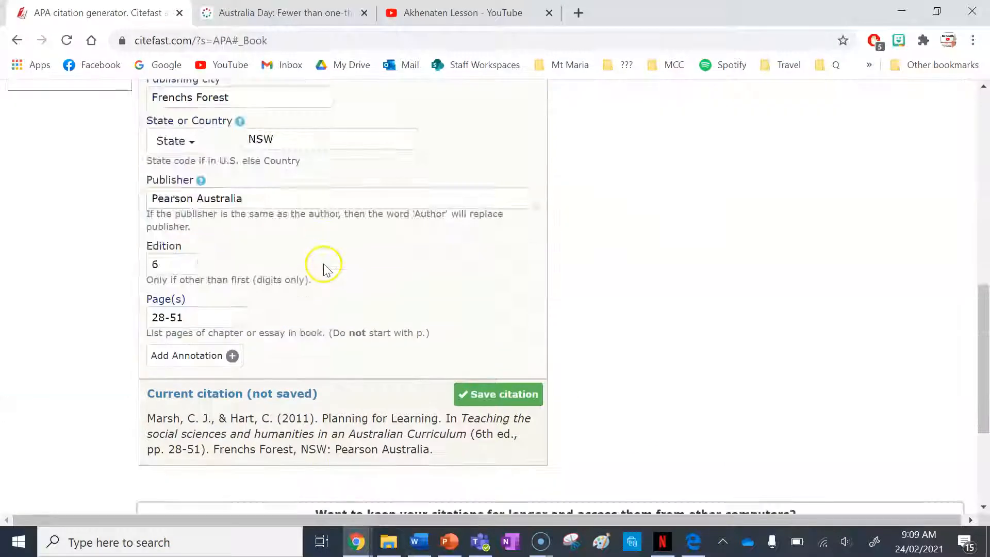
click(521, 199)
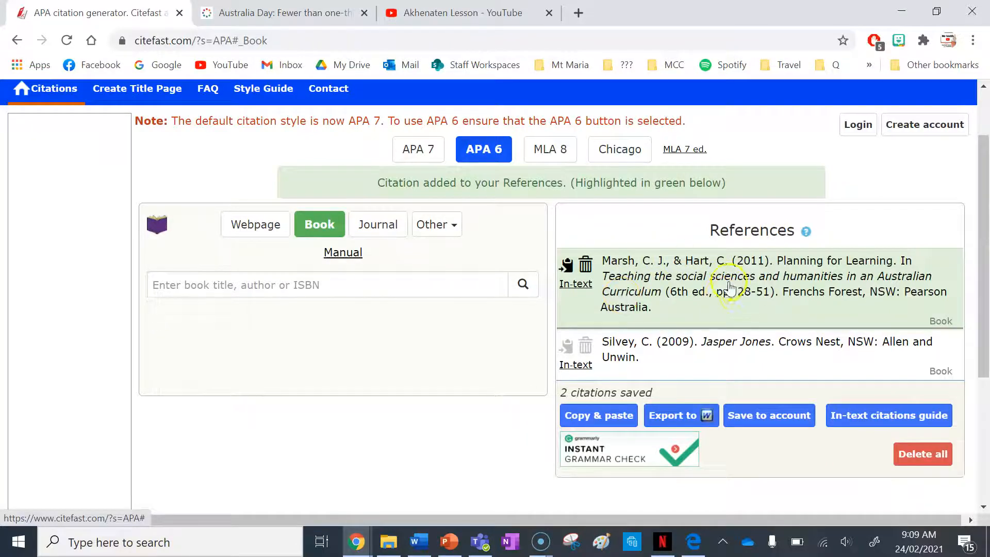
Start a new citation with Newspaper as the source type.
scroll(274, 260, up, 1)
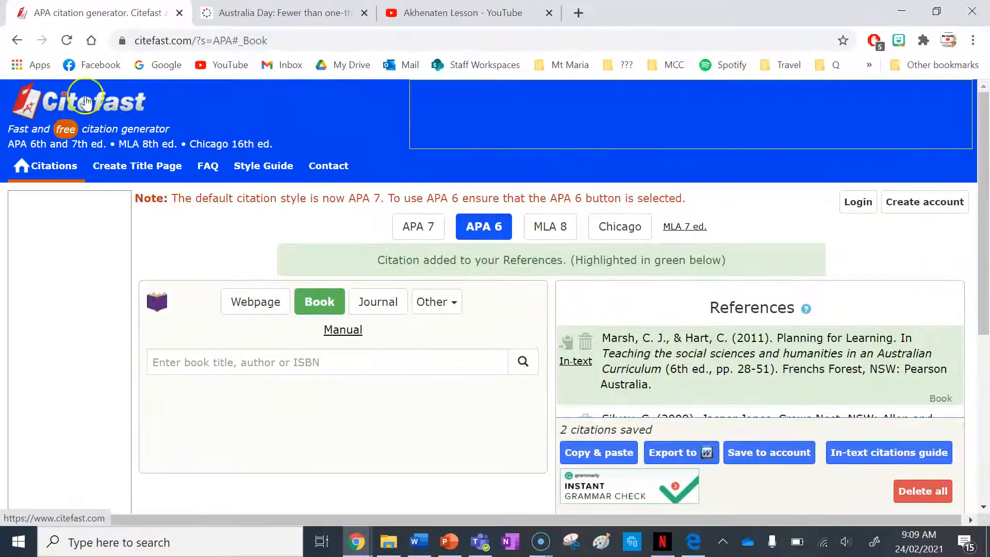
scroll(785, 321, down, 2)
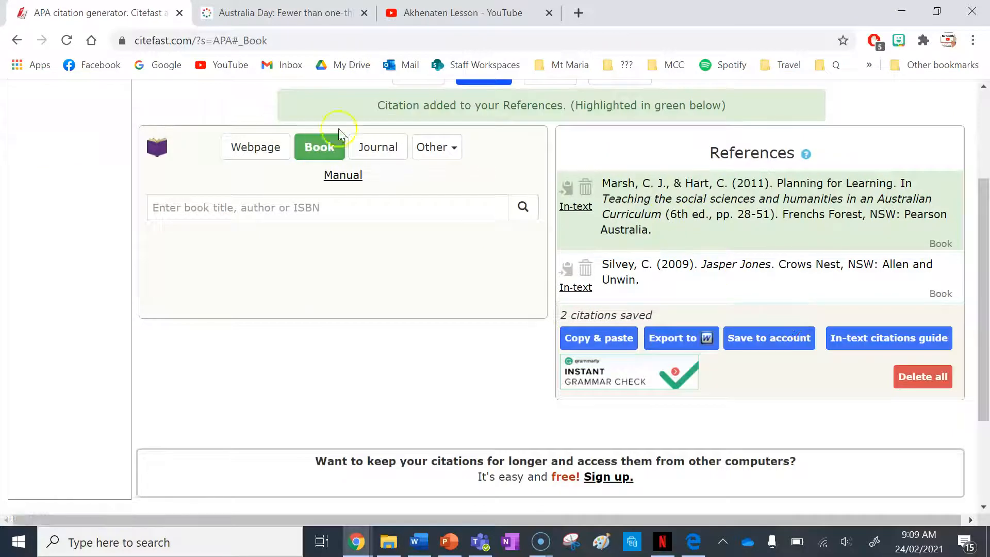
click(439, 151)
click(453, 149)
click(453, 152)
click(454, 150)
click(457, 157)
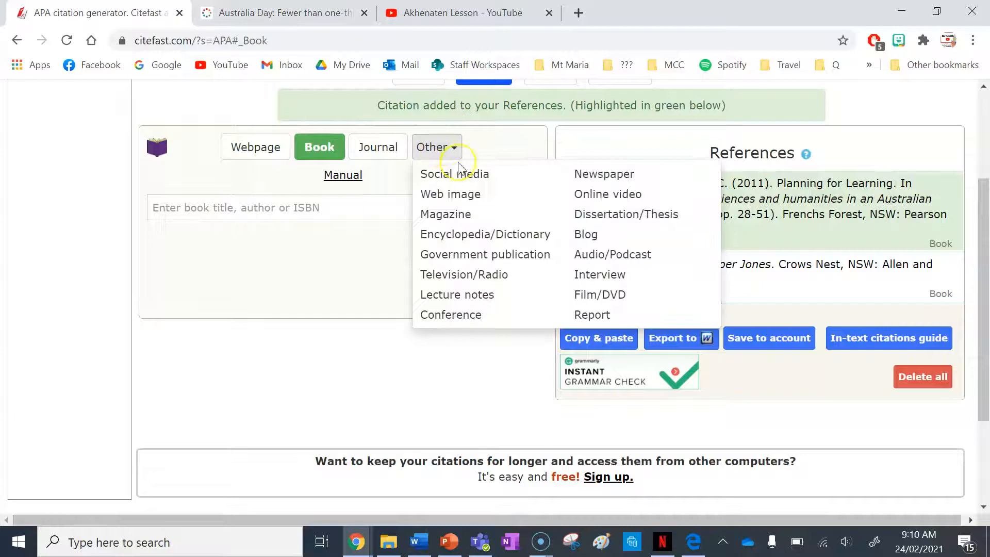
click(598, 175)
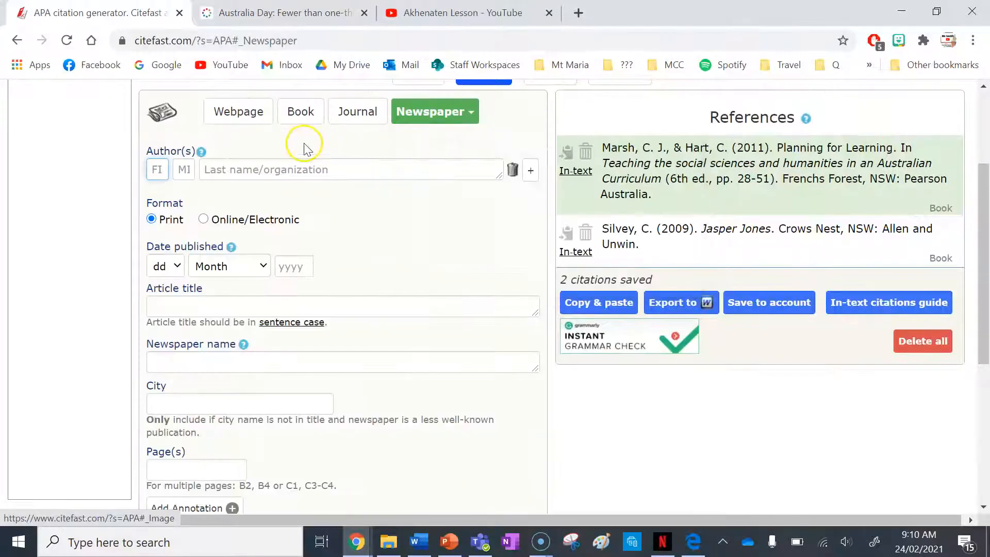
Find the author's name in the open news.com.au article about changing the date of Australia Day and copy it.
scroll(384, 173, up, 2)
click(258, 6)
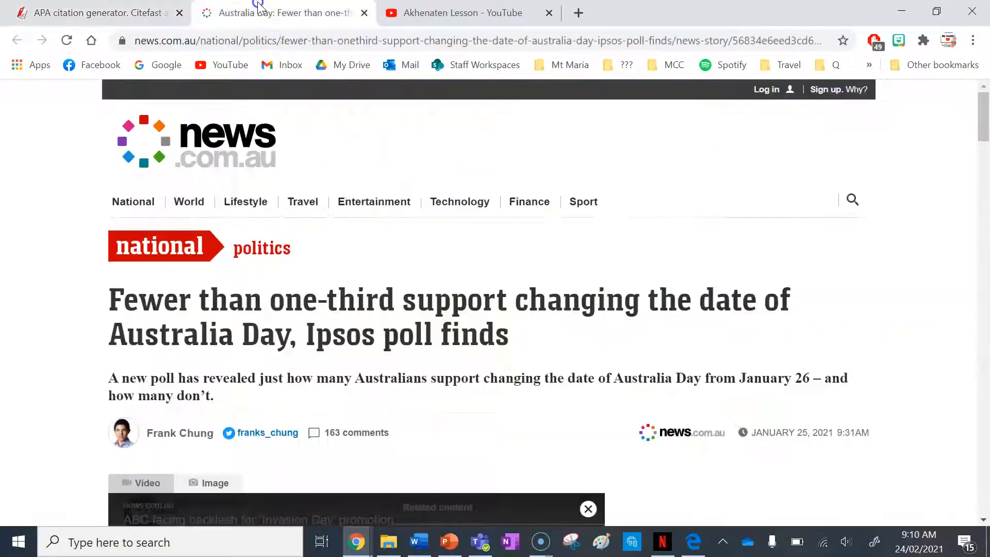
scroll(203, 159, down, 3)
scroll(197, 166, up, 3)
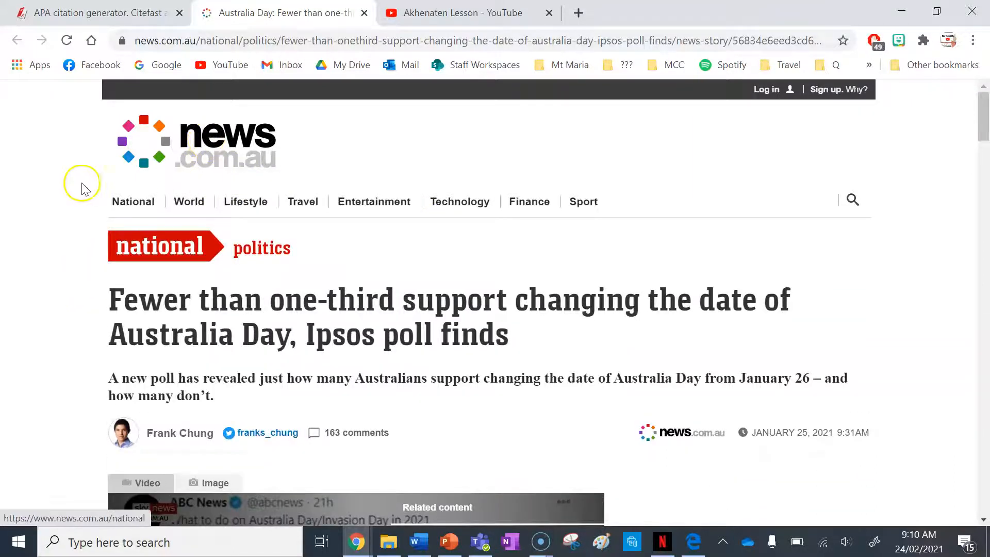
key(ctrl+shift+Tab)
click(283, 244)
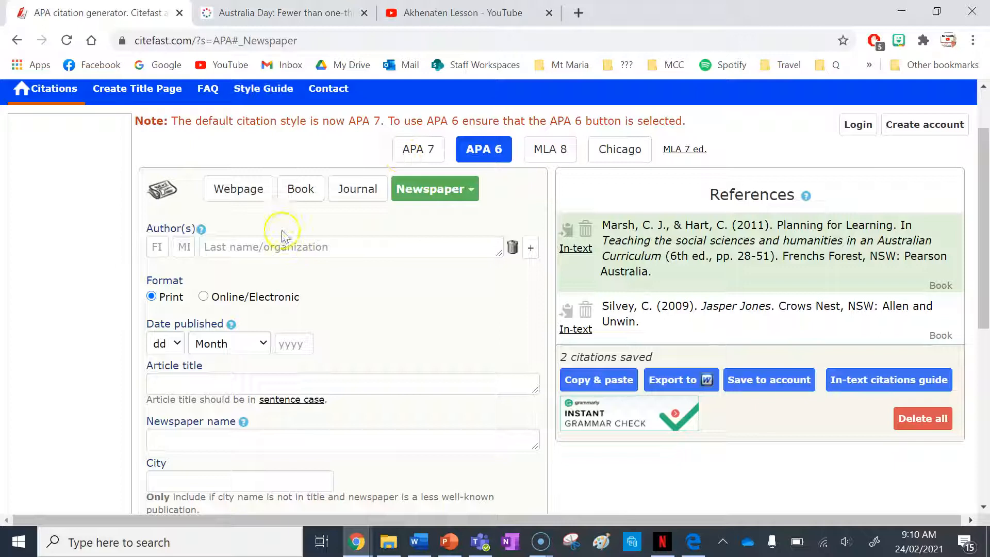
click(231, 12)
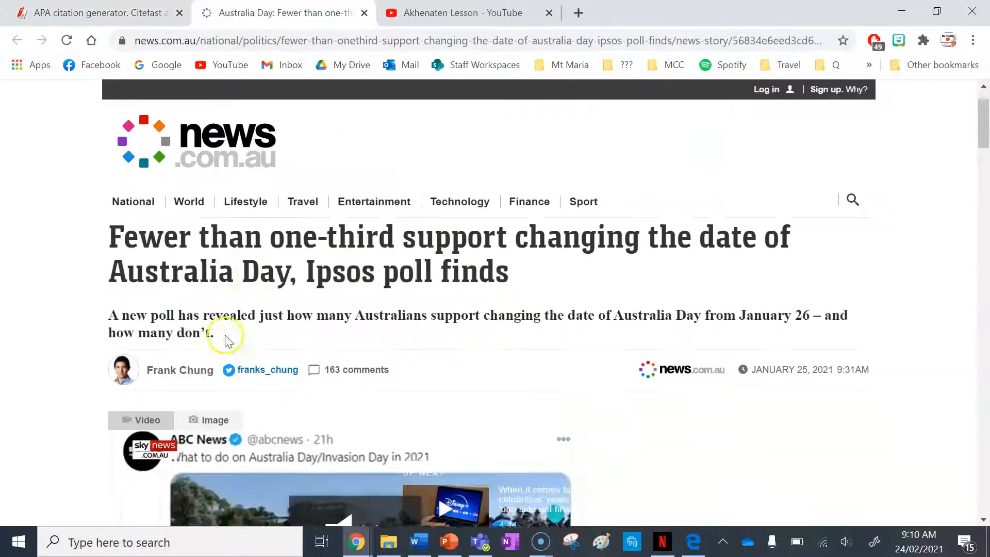
scroll(225, 340, down, 2)
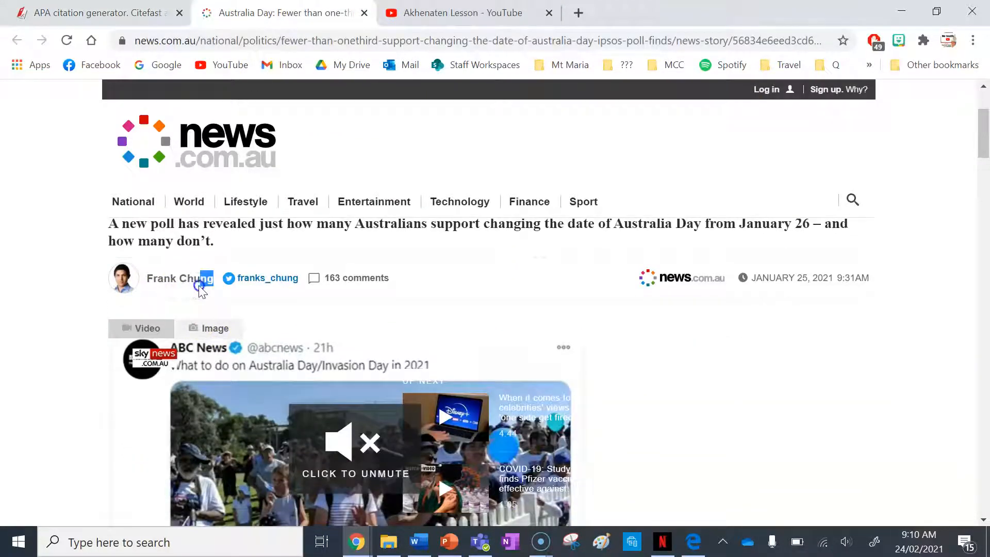
drag(176, 287, 158, 281)
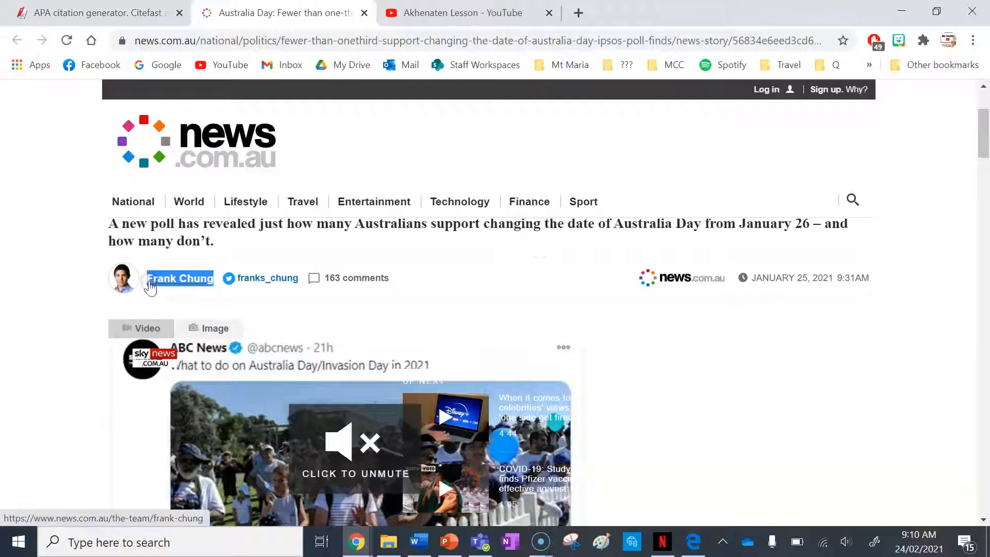
Enter the article author's first initial and last name in the newspaper citation, keeping only the surname in the last name field.
click(82, 13)
click(161, 246)
text(F)
click(217, 247)
text(Frank Chung)
key(BackSpace)
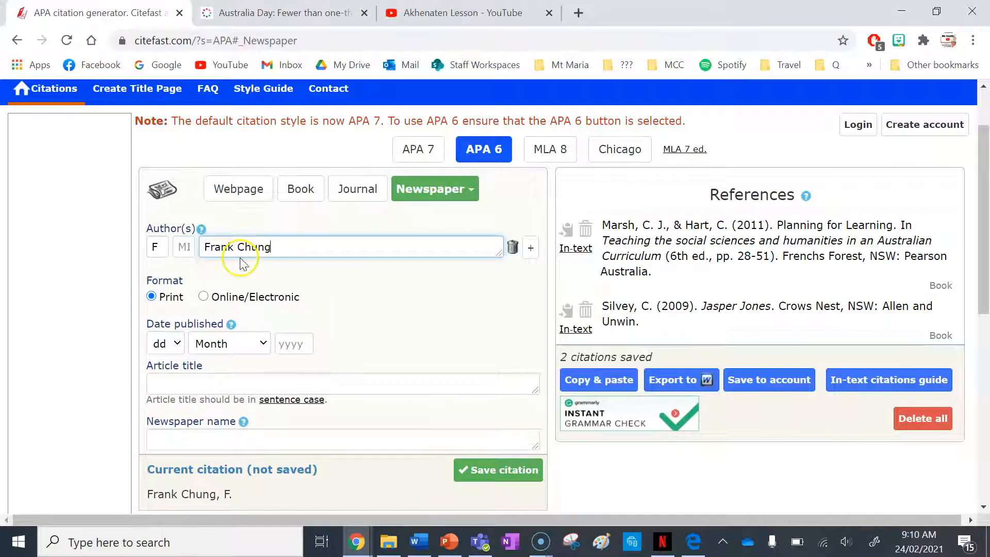
drag(240, 253, 150, 248)
key(BackSpace)
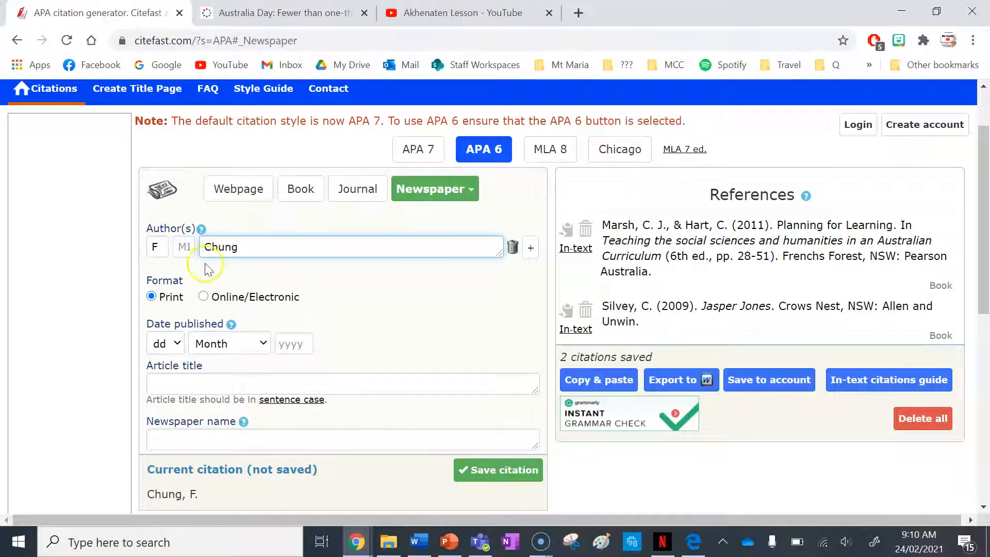
Set the newspaper citation's format to Online/Electronic.
click(287, 296)
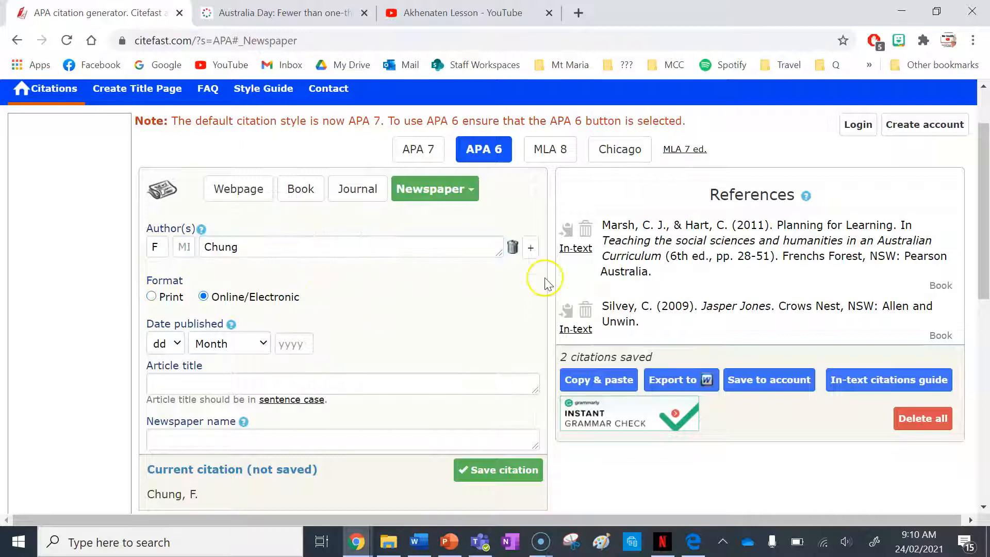
scroll(526, 278, down, 3)
scroll(236, 347, up, 10)
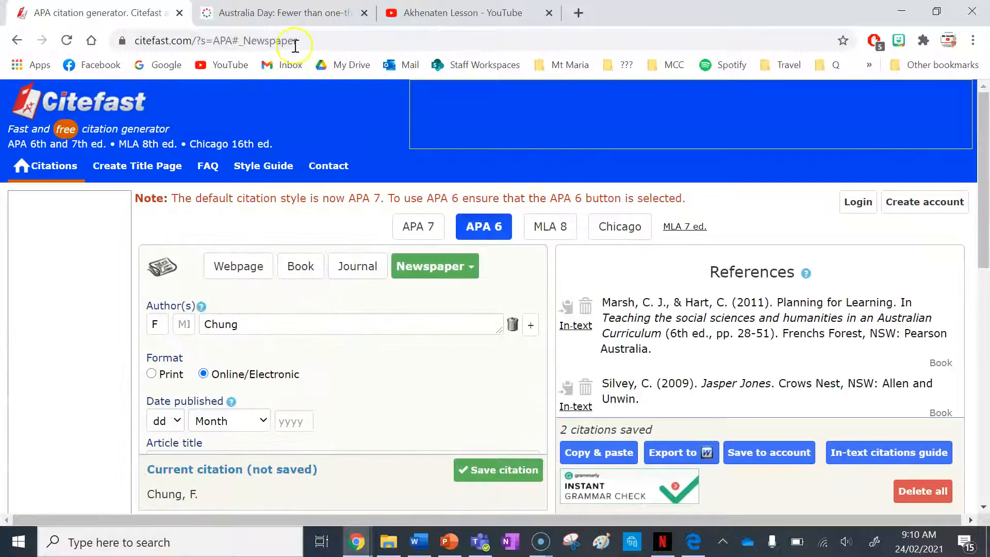
Copy the news.com.au article's web address and paste it as the citation's URL.
click(255, 14)
click(250, 40)
click(98, 13)
scroll(259, 349, down, 6)
click(227, 366)
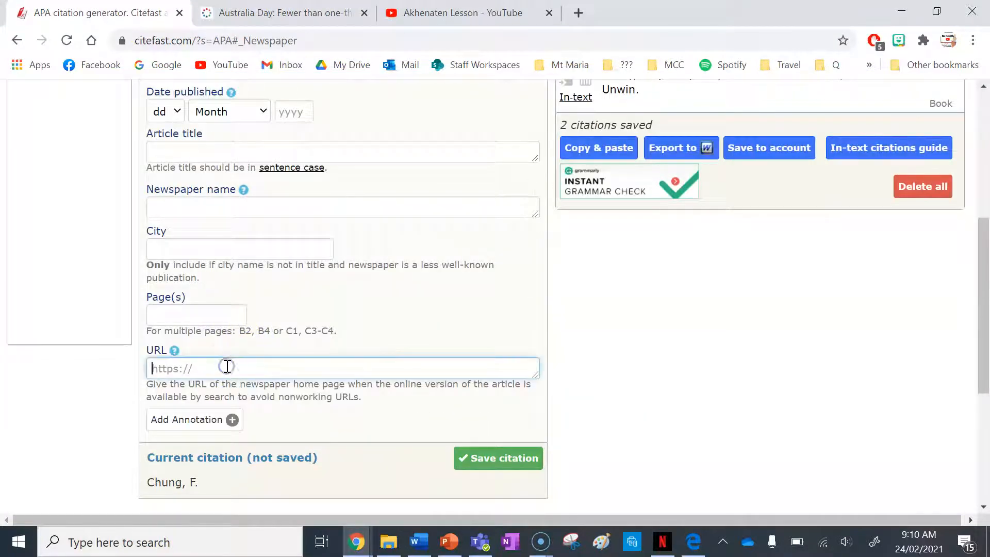
text(https://www.news.com.au/national/politics/fewer-than-onethird-support-changing-the-date-of-australia-day-ipsos-poll-finds/news-story/56834e6eed3cd6818fcedb4b9ef5da55#:~:text=Fewer%20than%20one%2Dthird%20of,controversial%20move%2C%20new%20polling%20suggests.)
Copy the headline Fewer than one-third support changing the date of Australia Day, Ipsos poll finds, and check the article's publication date.
scroll(340, 338, down, 2)
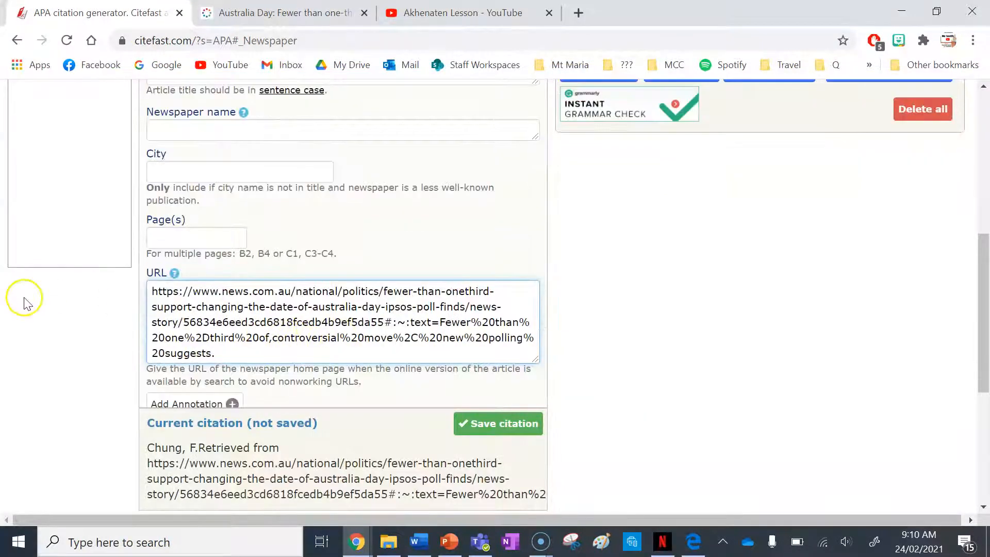
scroll(22, 299, up, 2)
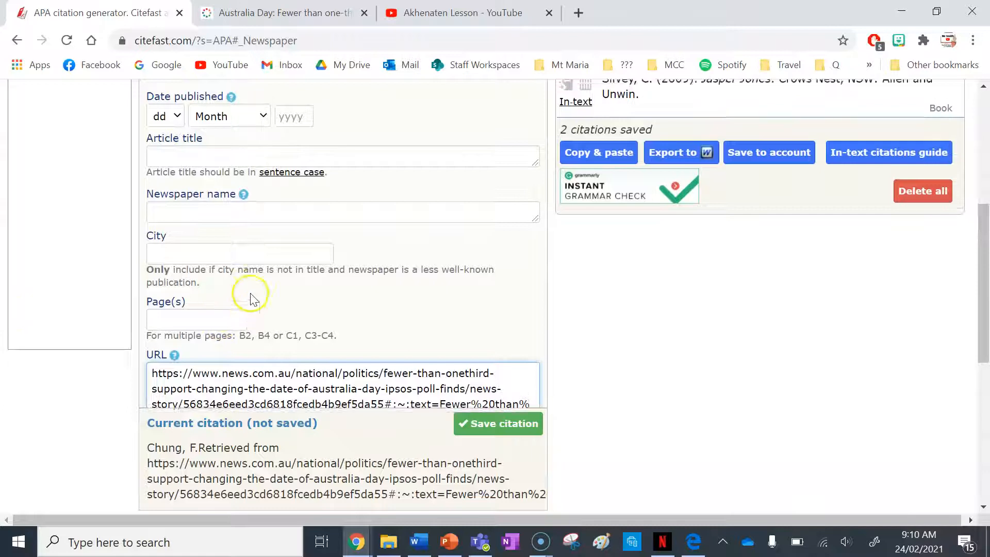
scroll(320, 258, up, 3)
click(281, 15)
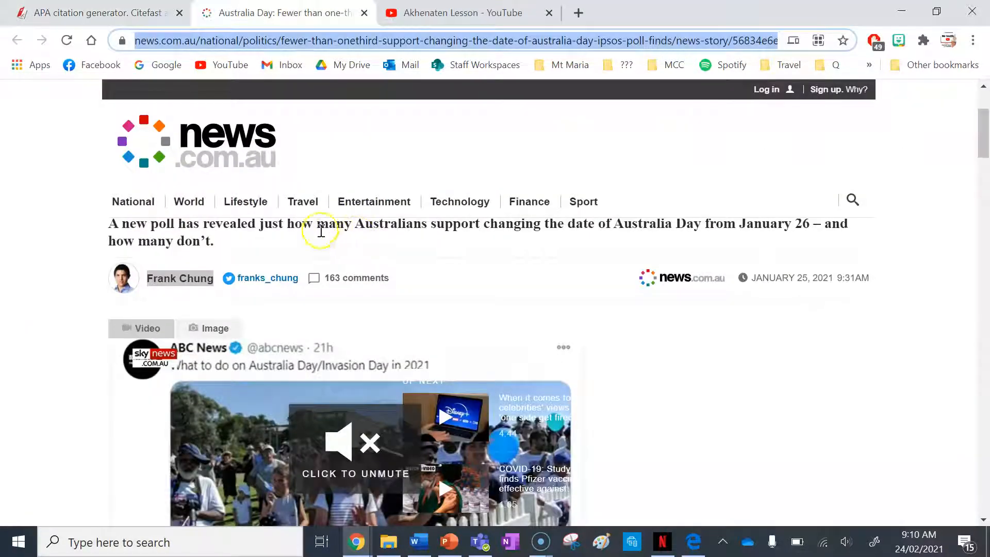
scroll(361, 242, up, 3)
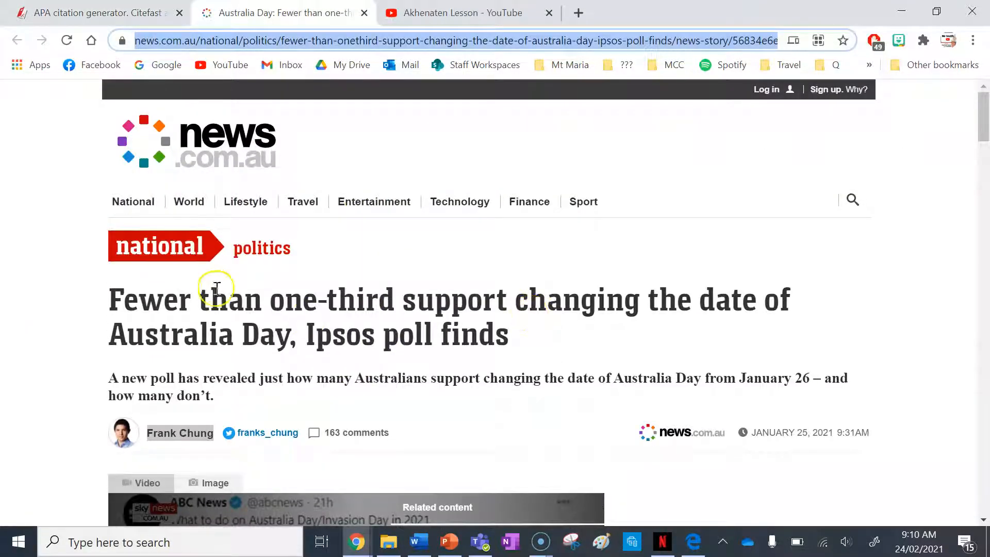
drag(106, 296, 516, 344)
key(ctrl+c)
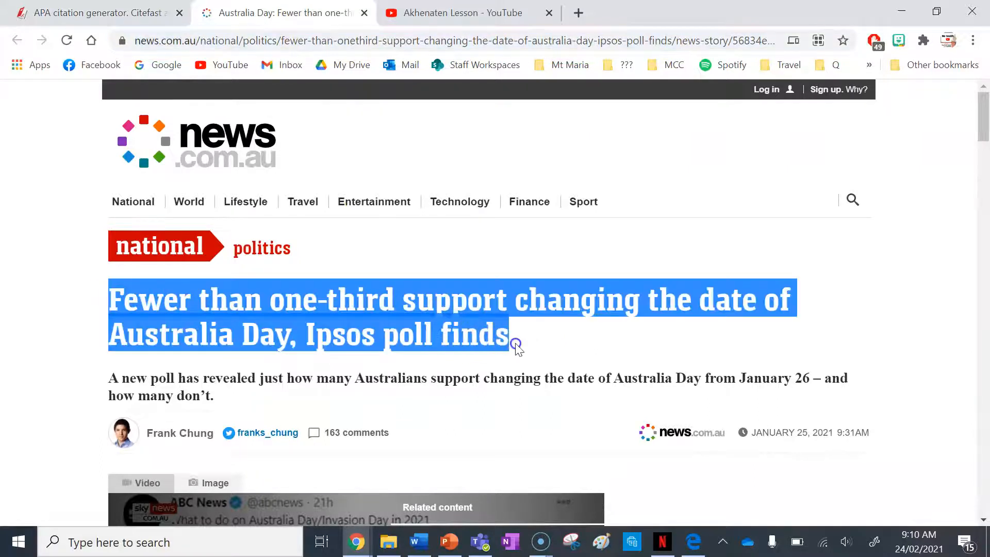
scroll(413, 335, down, 2)
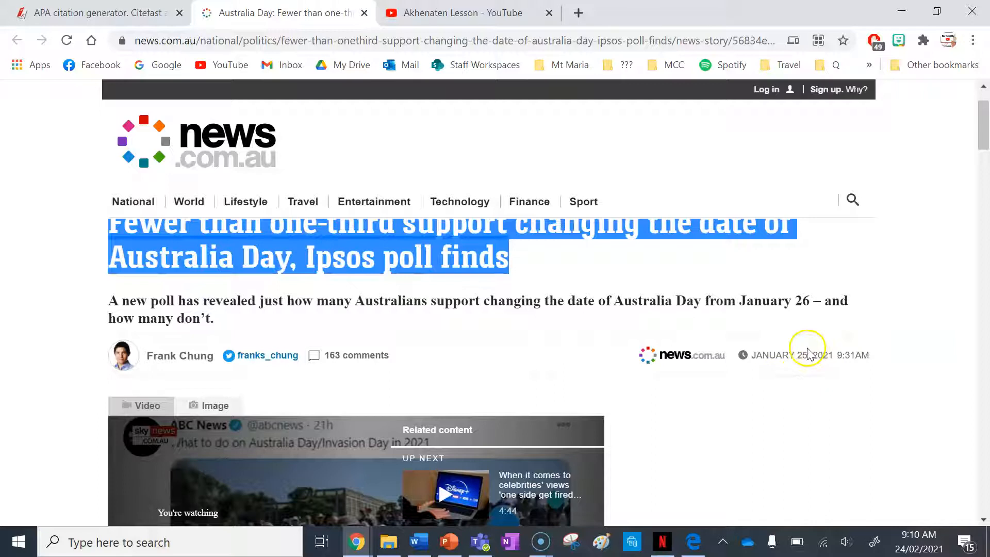
scroll(804, 350, up, 2)
Set the newspaper citation's publication date to 25 January 2021.
click(93, 12)
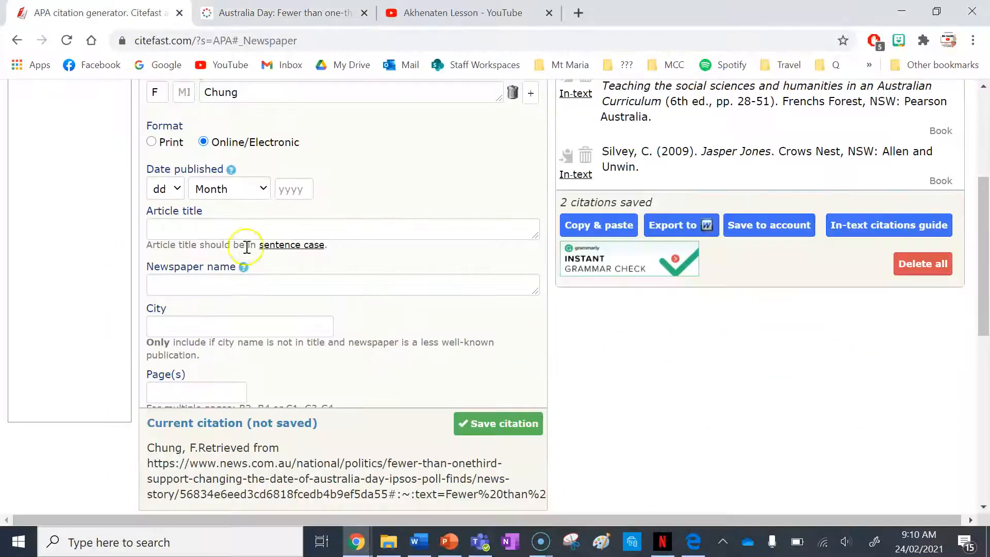
scroll(245, 248, up, 2)
click(164, 266)
scroll(159, 232, down, 7)
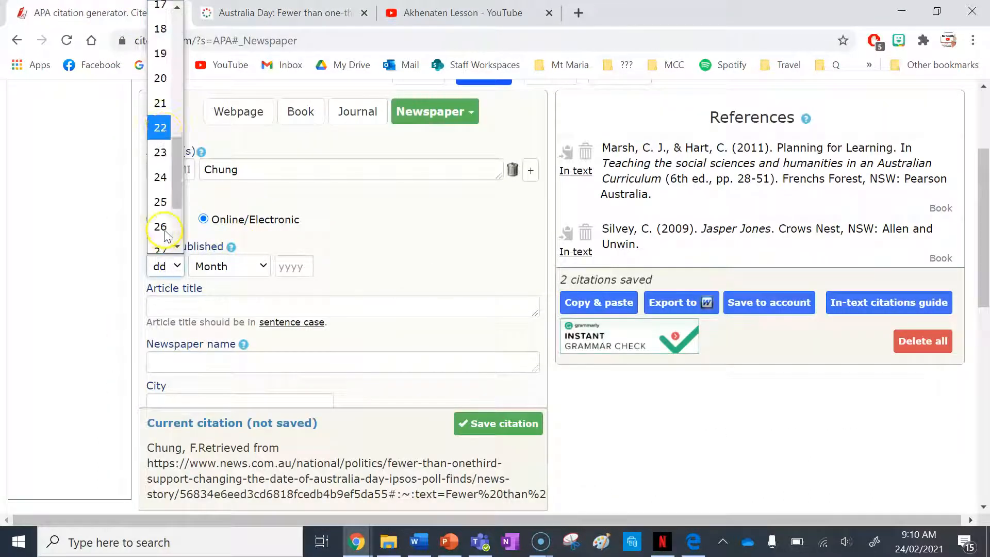
click(160, 94)
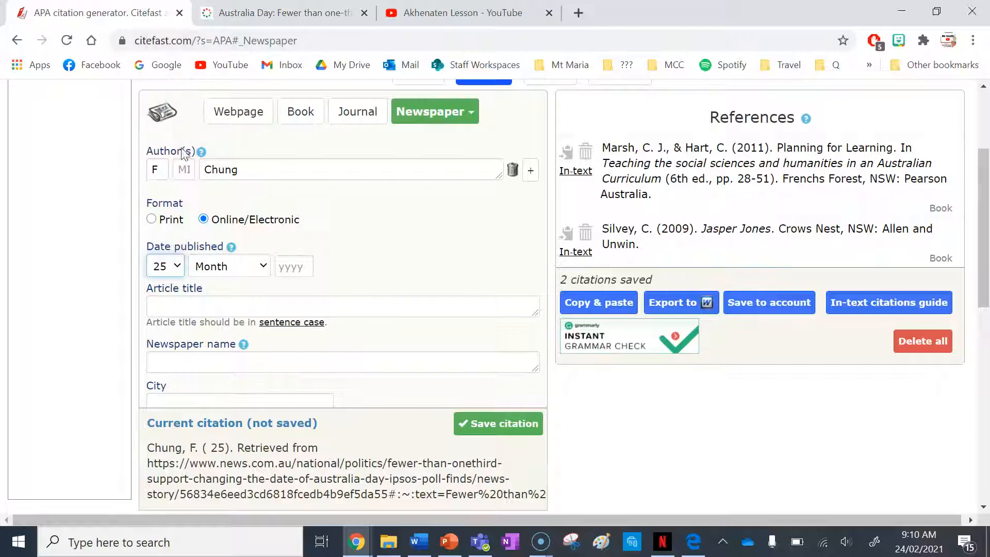
click(232, 266)
scroll(229, 62, up, 1)
click(225, 36)
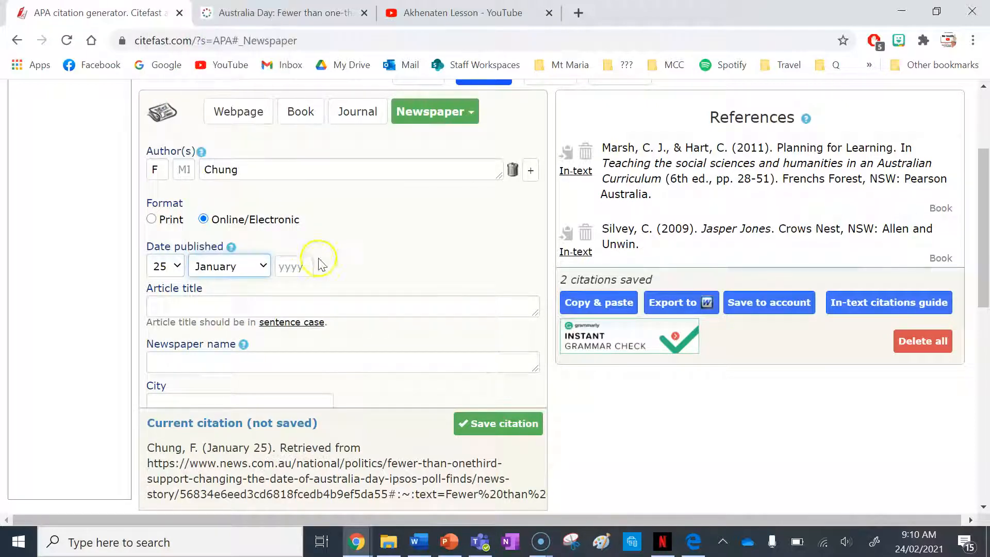
click(301, 265)
text(2021)
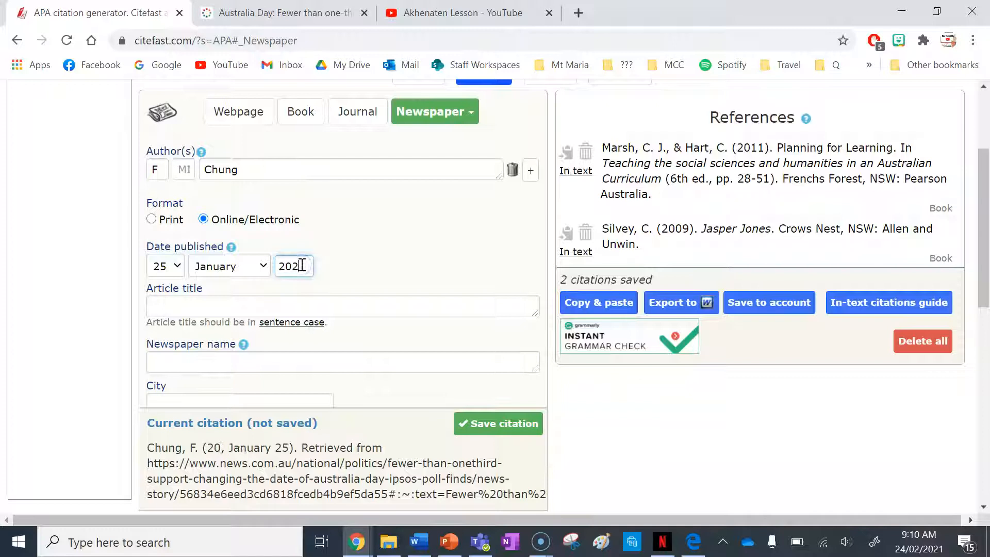
Paste the copied headline as the article title and enter News.com.au as the newspaper name.
click(226, 302)
key(ctrl+v)
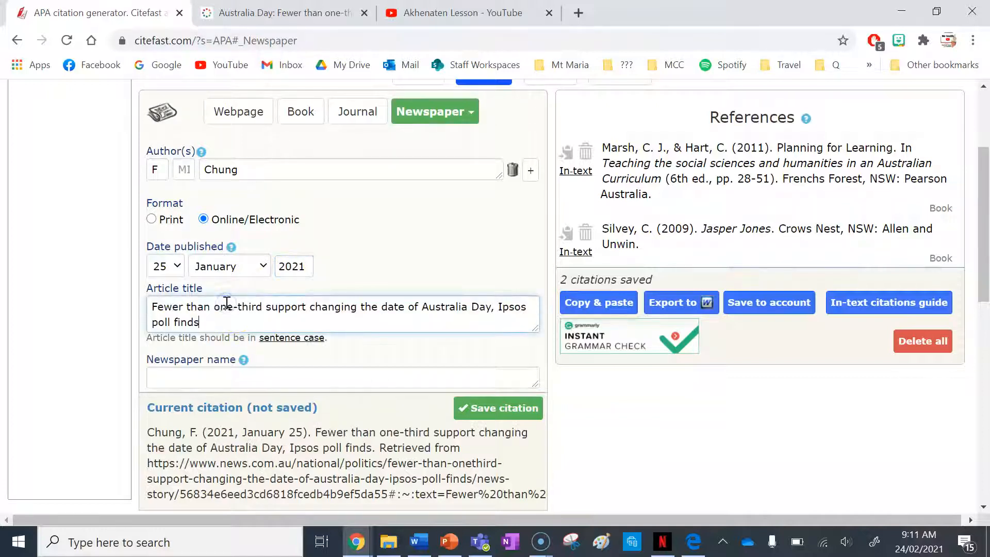
scroll(370, 291, down, 1)
click(275, 310)
text(News.com.au)
Look through the news.com.au article down to its footer for the publisher's city.
scroll(297, 324, down, 2)
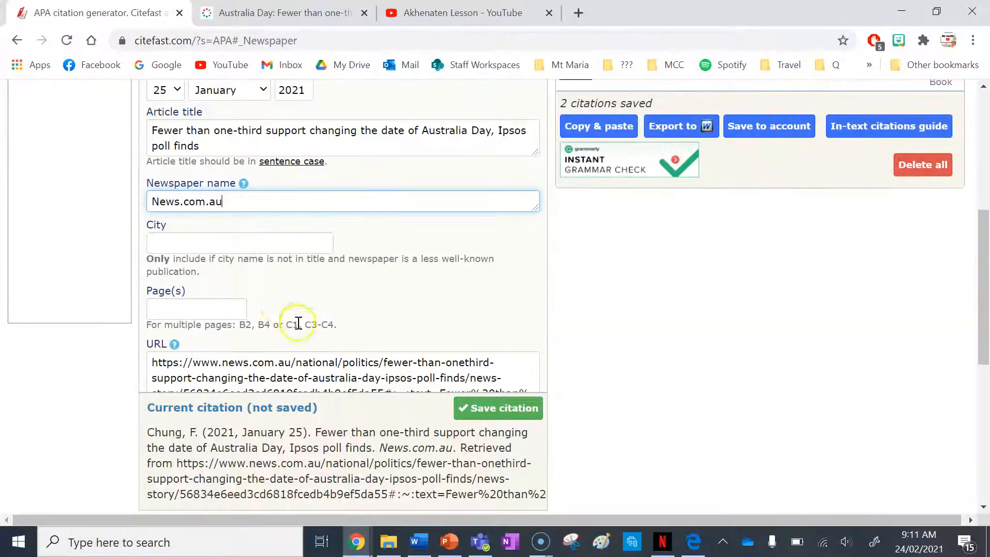
click(206, 246)
click(281, 12)
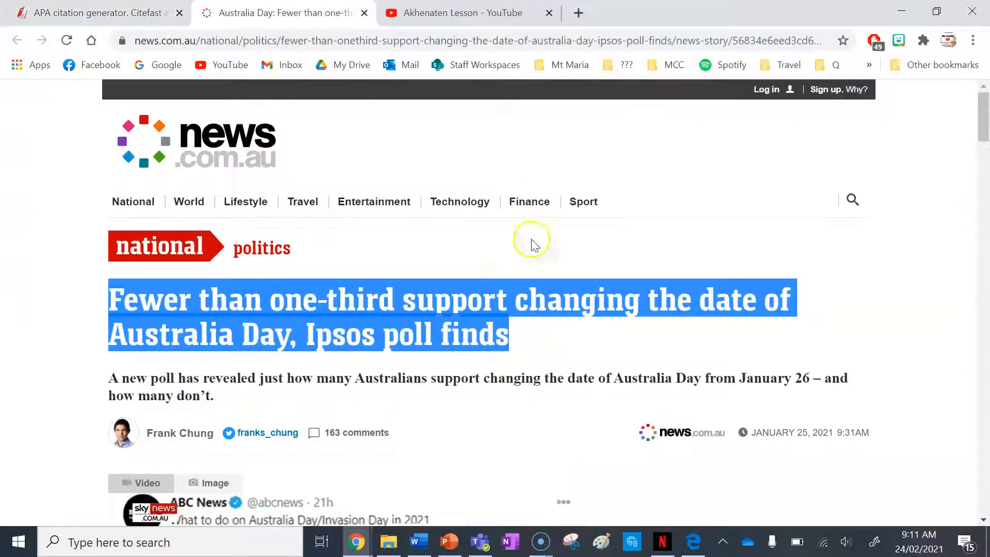
scroll(58, 242, down, 20)
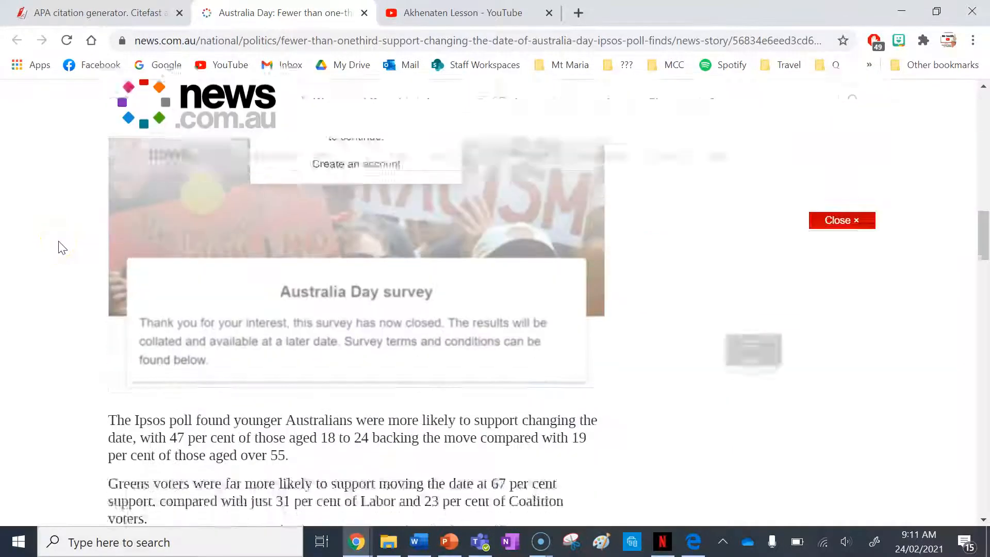
scroll(58, 248, down, 20)
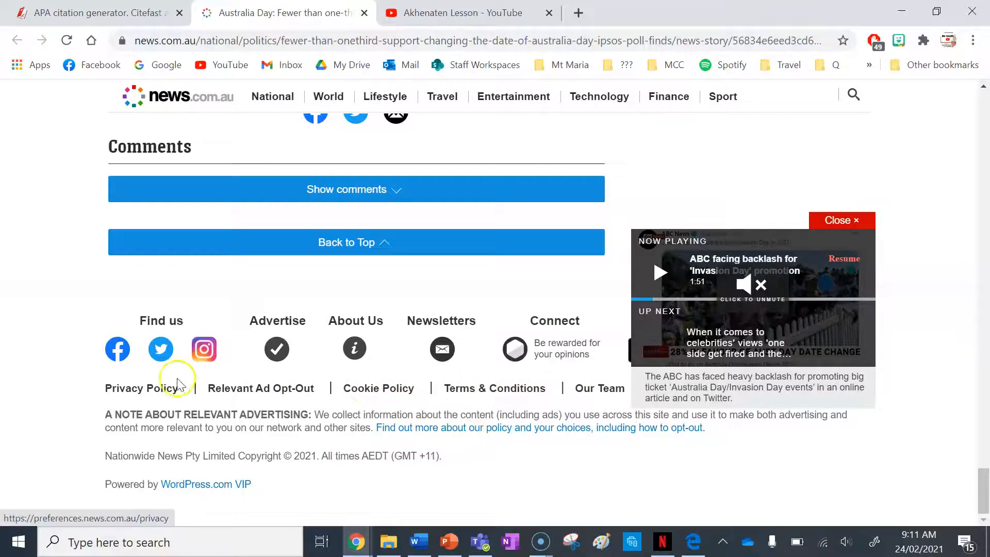
scroll(409, 420, up, 20)
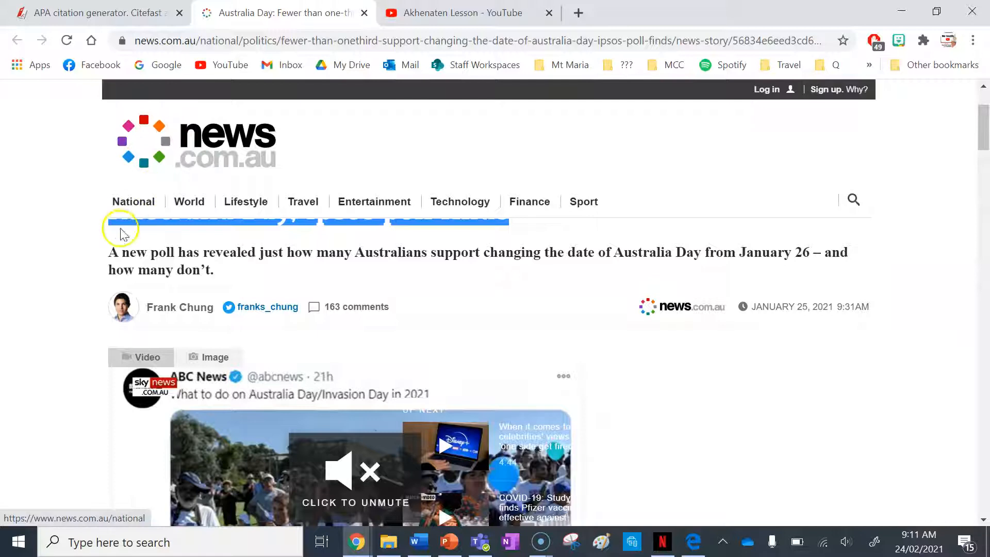
Search the web for news.com.au headquarters and enter Sydney as the newspaper citation's city.
click(578, 12)
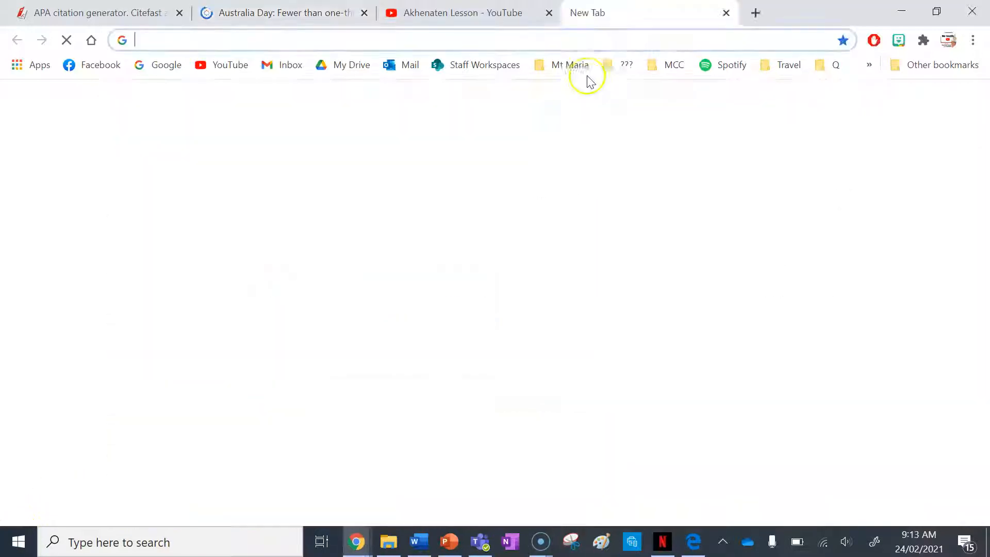
text(news.com.au headquarters)
key(Return)
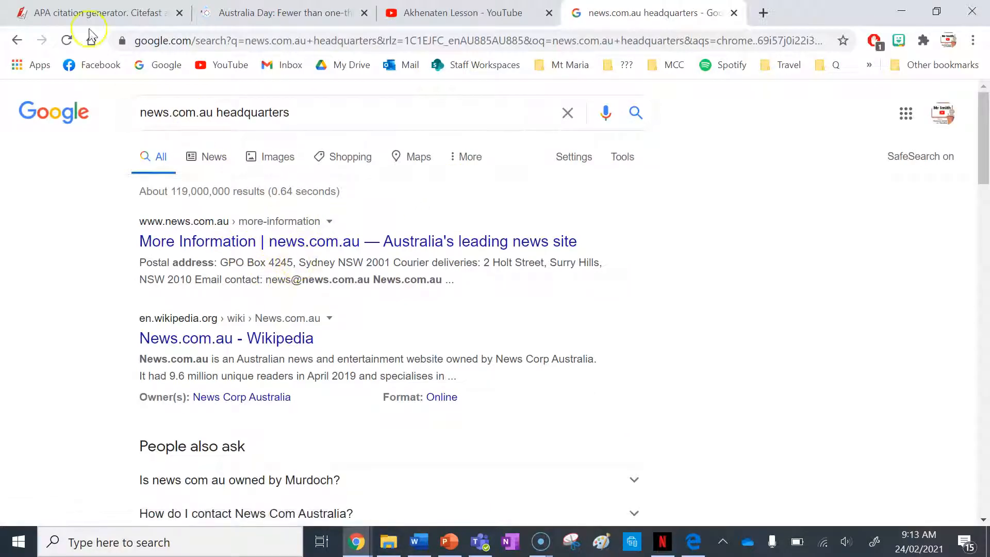
click(88, 13)
text(Sydney)
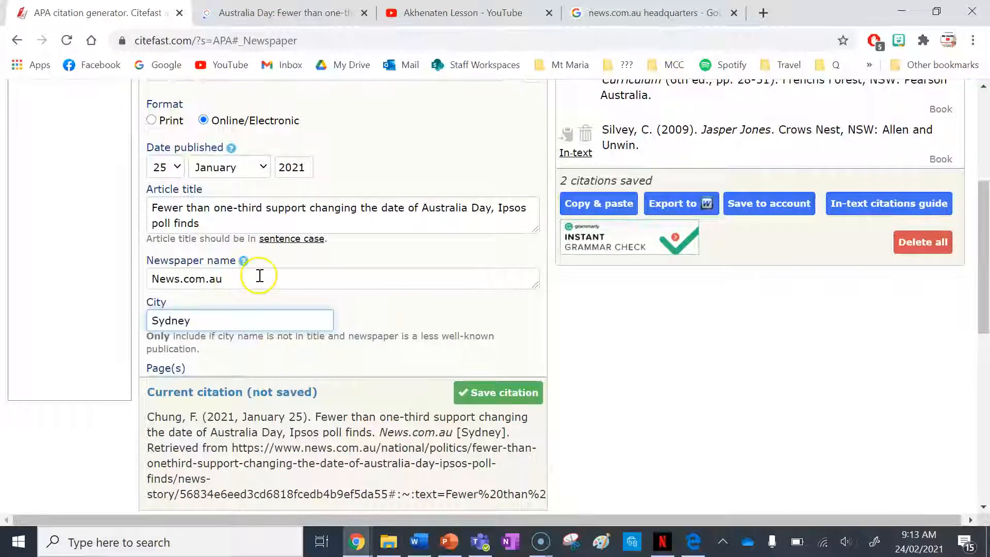
Save the completed newspaper citation to the references and review the saved entry.
scroll(260, 268, down, 4)
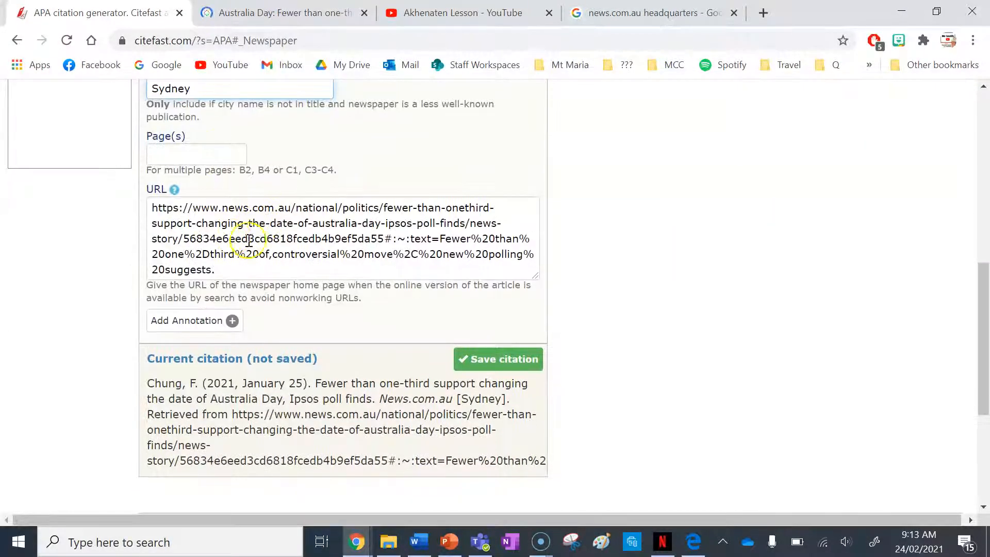
scroll(361, 257, up, 10)
scroll(356, 279, down, 15)
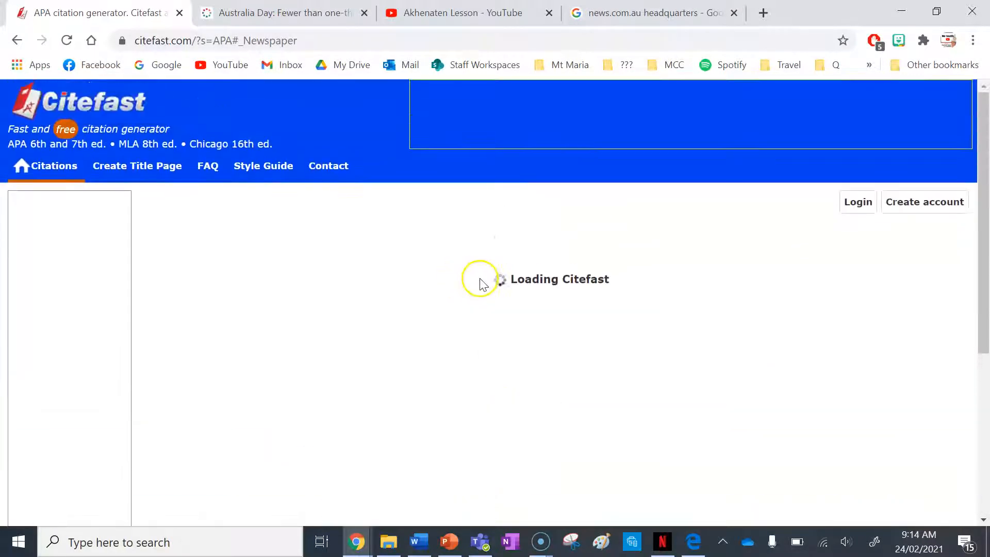
scroll(685, 252, down, 3)
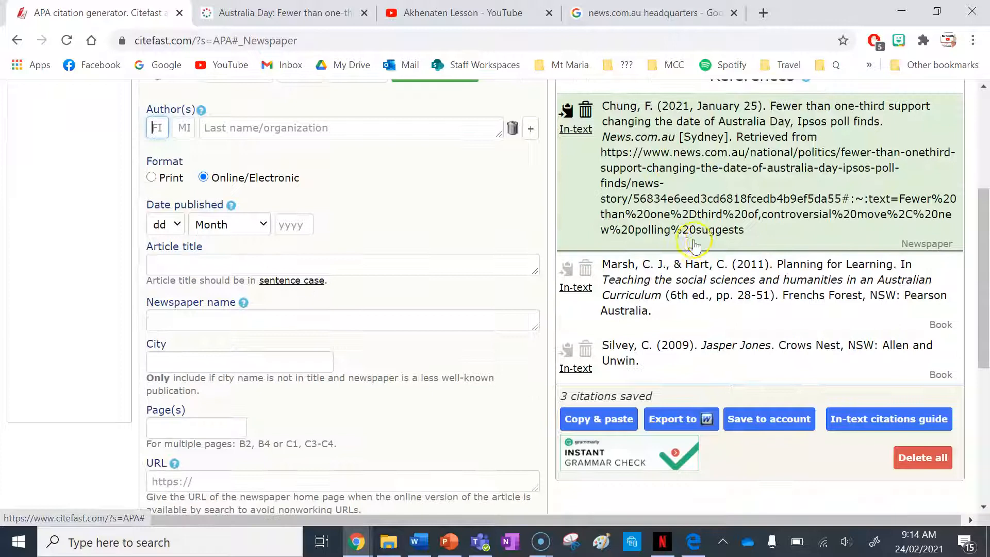
scroll(622, 197, up, 3)
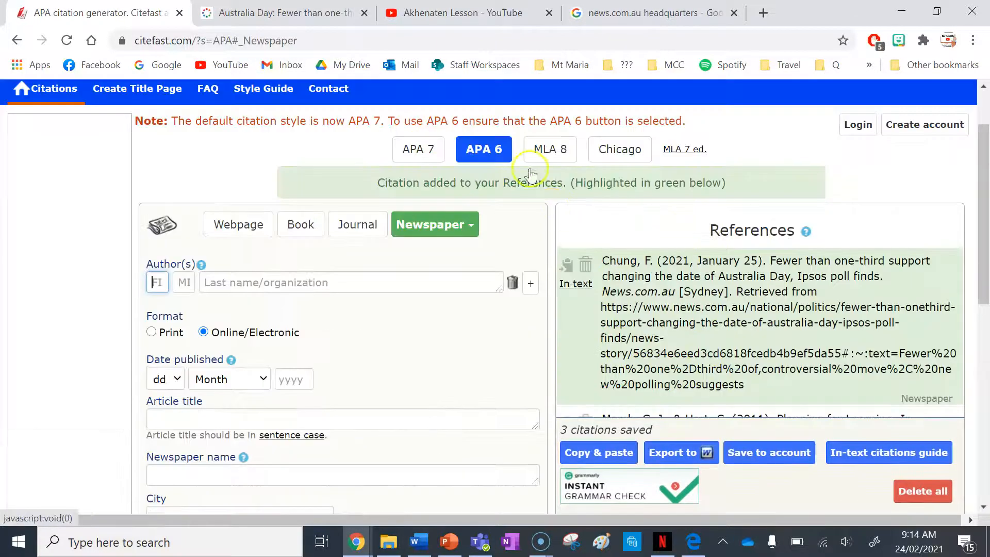
scroll(569, 184, down, 2)
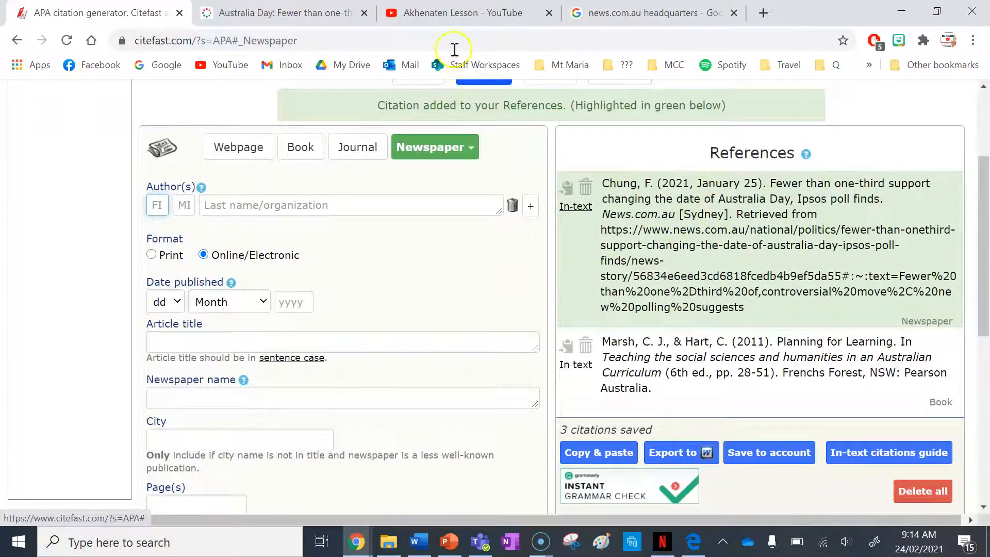
Look over the Akhenaten Lesson video page on YouTube and select its web address.
click(447, 7)
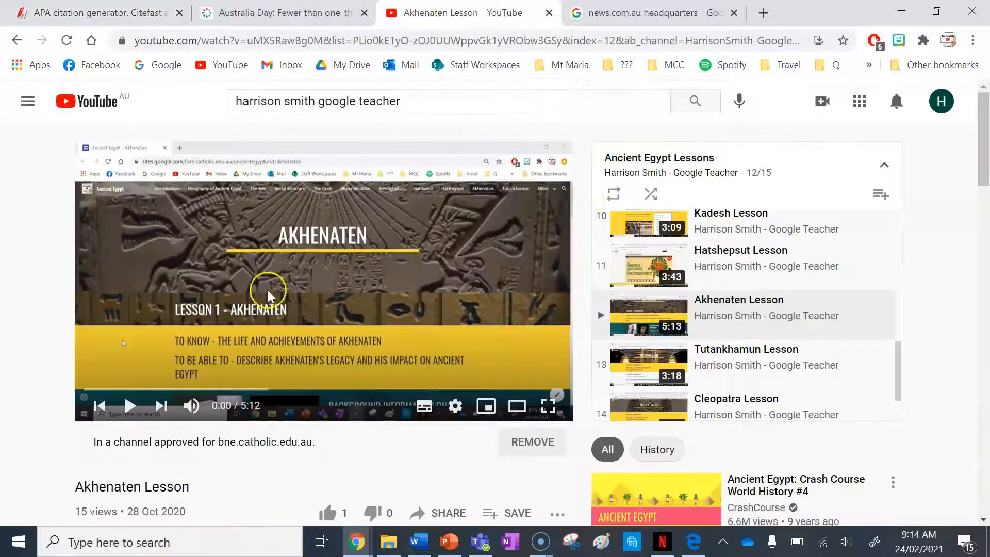
scroll(2, 292, down, 3)
scroll(6, 292, up, 3)
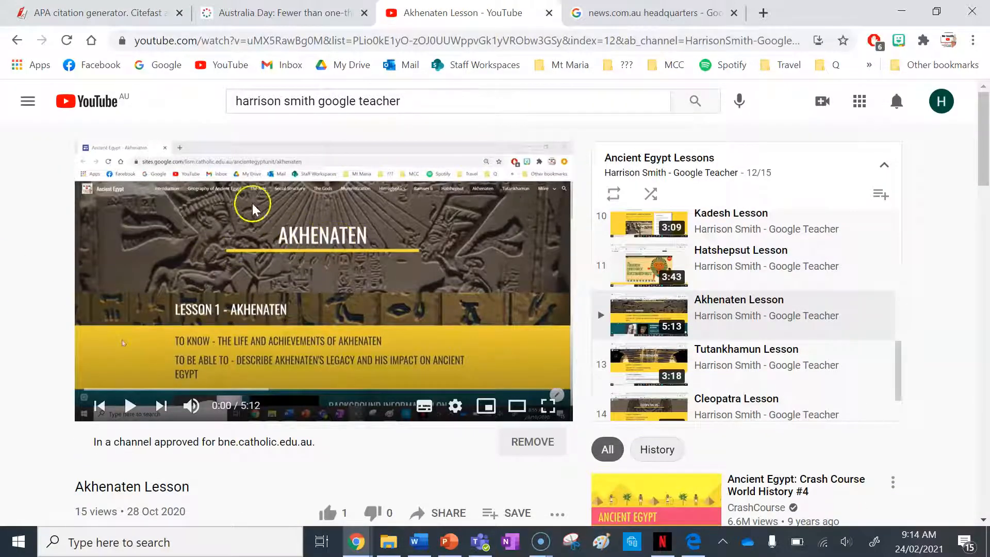
scroll(49, 265, down, 5)
scroll(433, 301, up, 5)
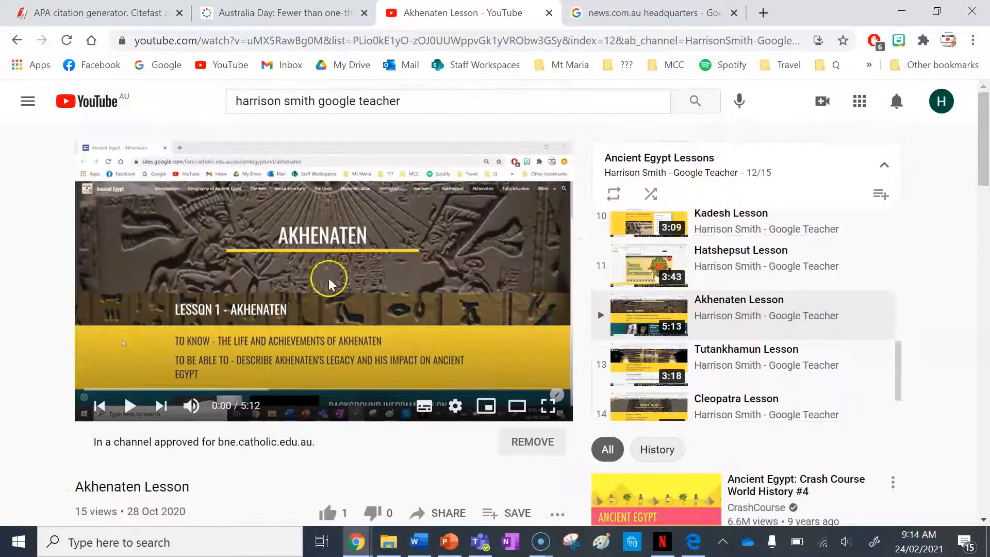
scroll(34, 252, down, 2)
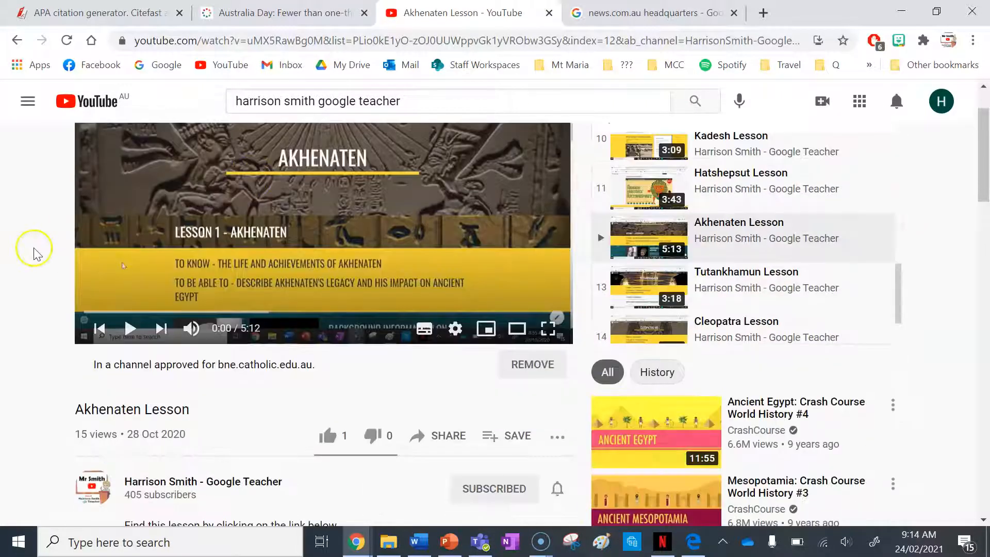
click(284, 41)
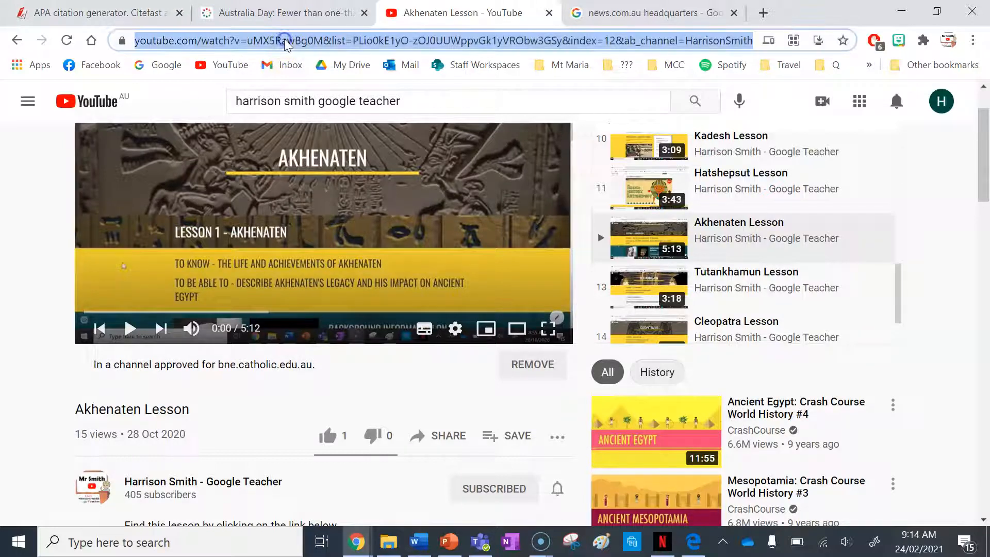
Start an Online video citation with manual entry and fill in the producer's first initial and last name.
click(144, 14)
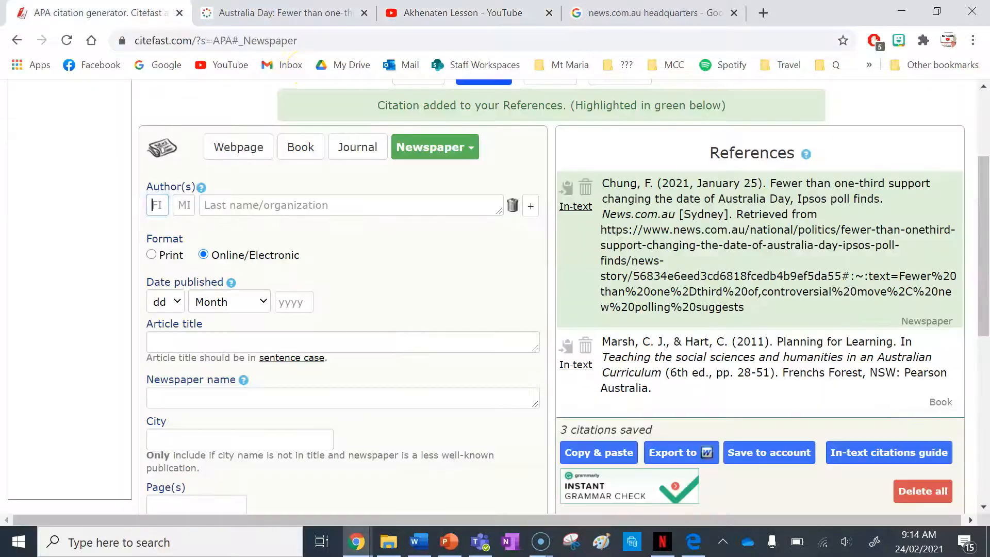
click(431, 147)
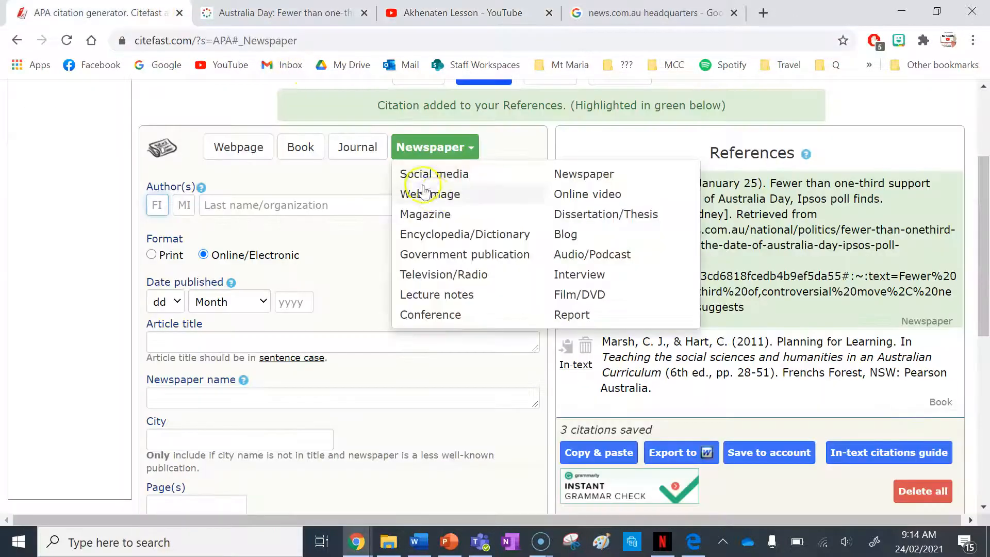
click(586, 198)
click(344, 140)
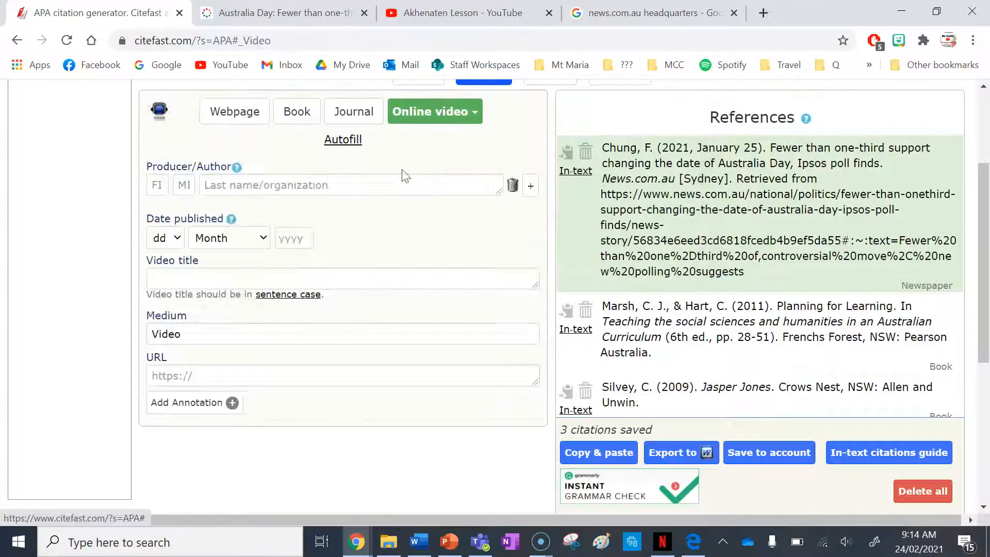
text(H)
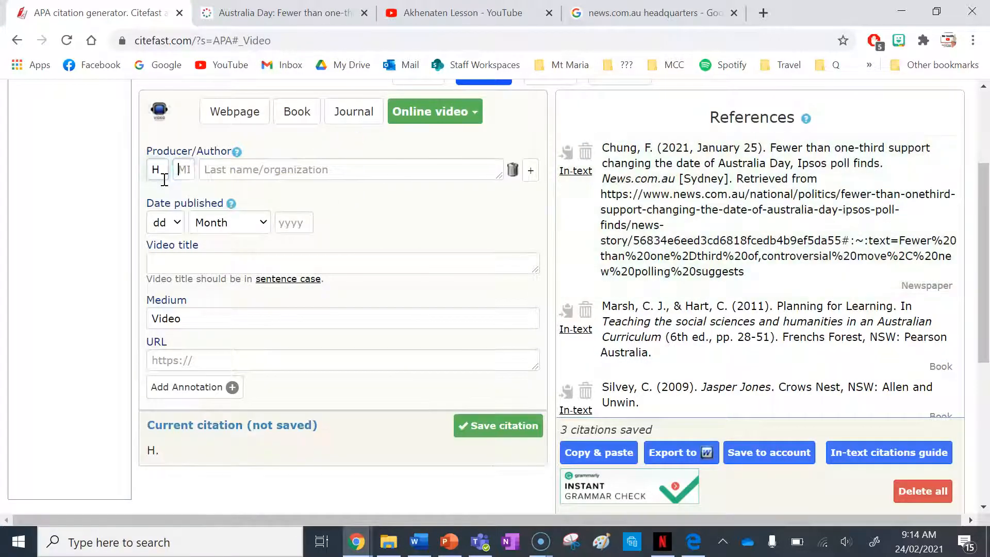
text(Smith)
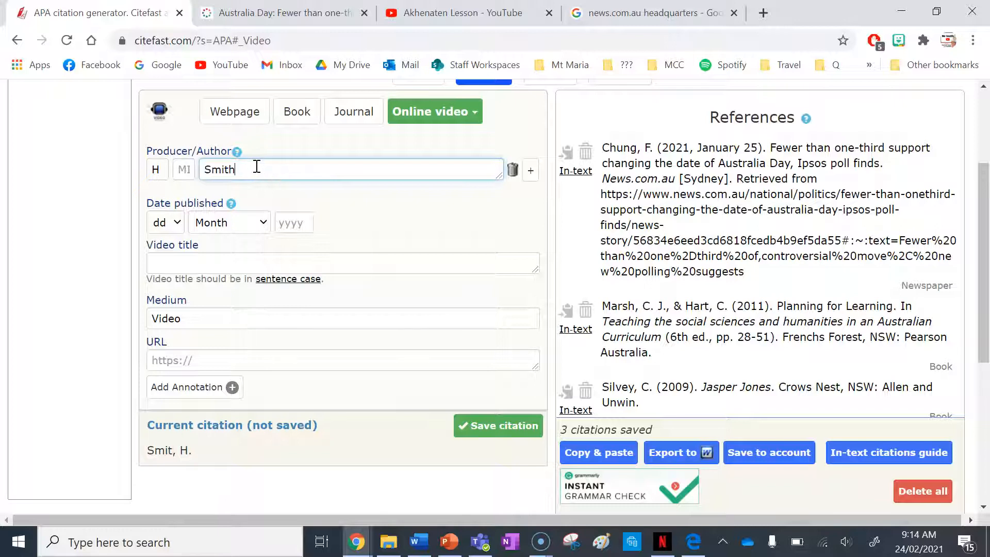
Check the upload date on the YouTube page and set the video citation's publication date to 28 October 2020.
click(462, 12)
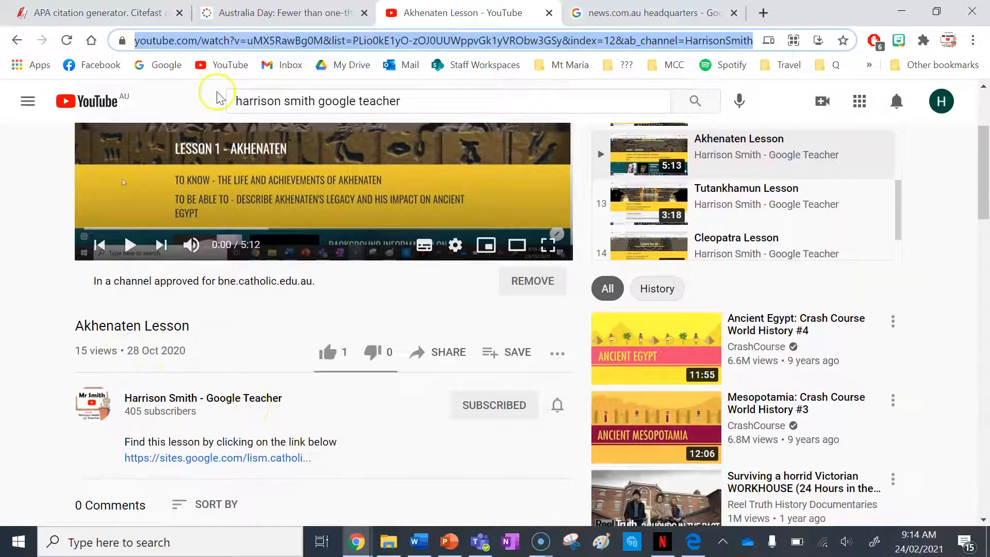
click(99, 12)
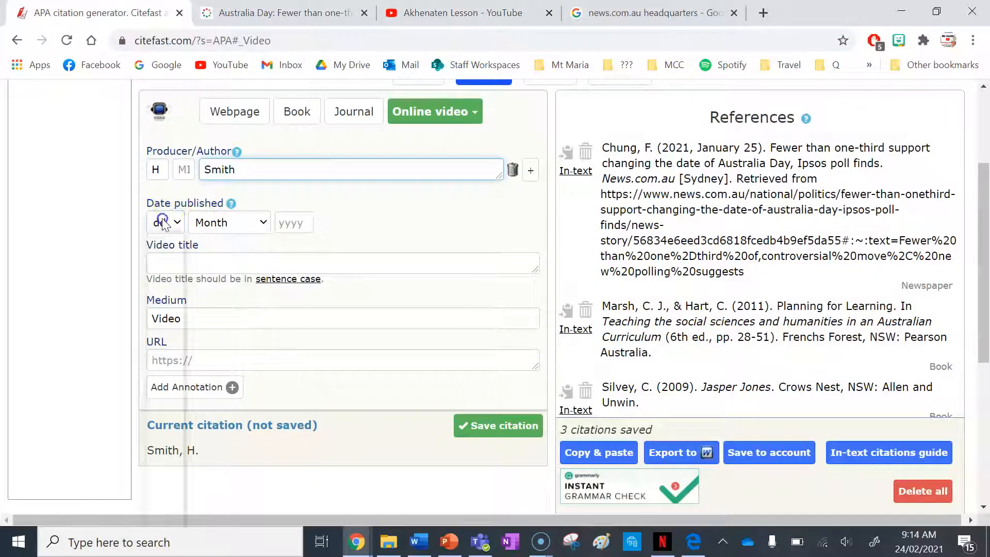
click(163, 223)
scroll(161, 433, down, 8)
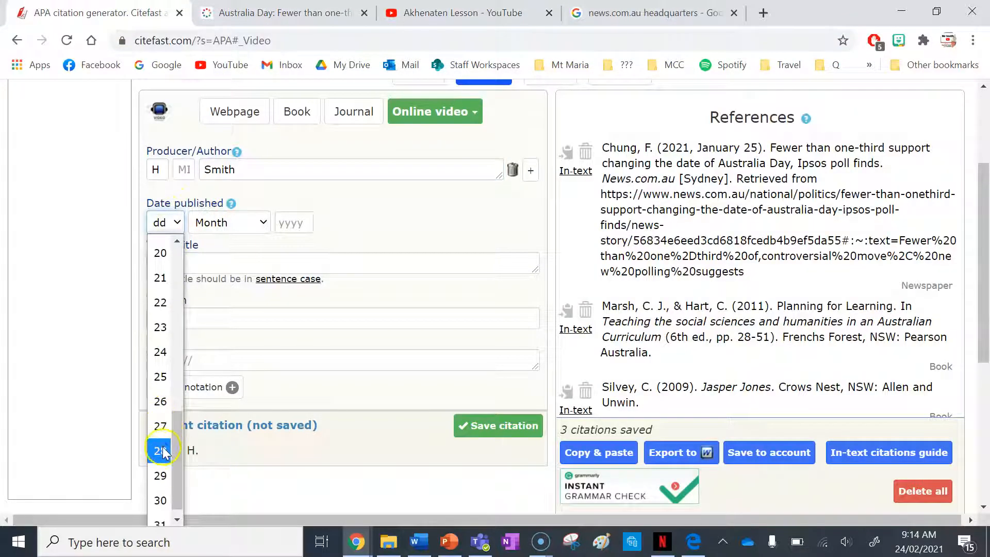
click(163, 450)
click(218, 222)
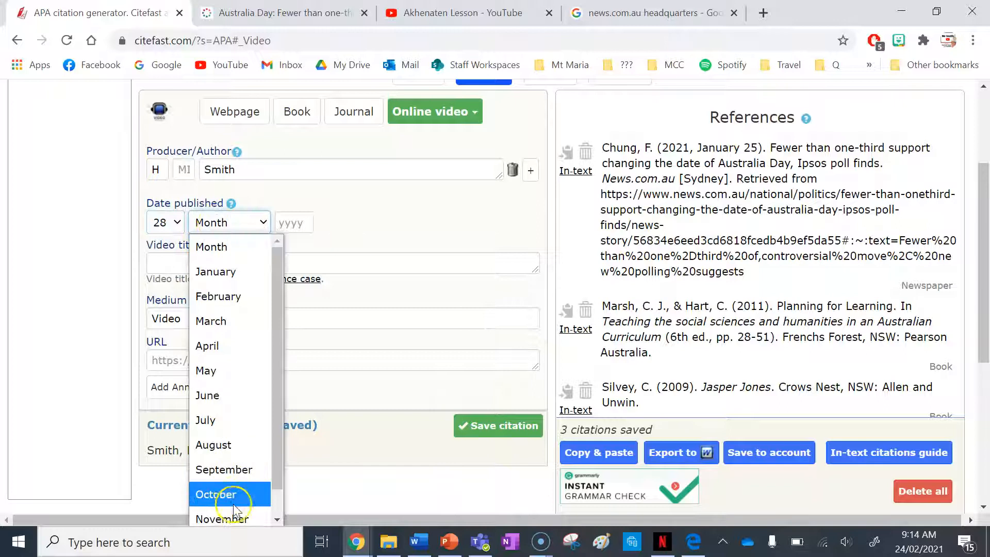
click(217, 495)
click(286, 230)
text(2020)
Copy the video's title from its YouTube page and enter it as the citation's video title, Akhenaten Lesson.
click(221, 262)
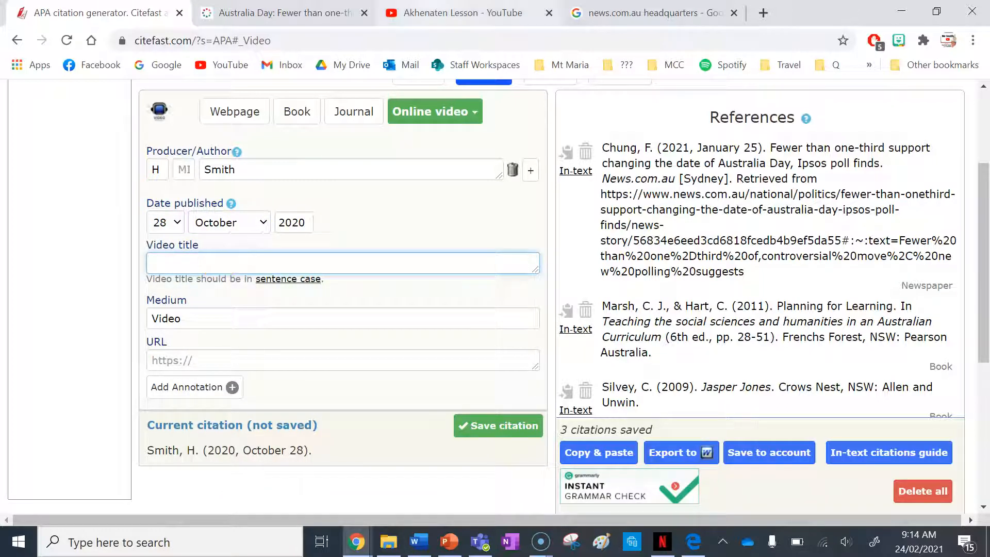
key(ctrl+3)
drag(77, 325, 187, 328)
key(ctrl+c)
click(72, 13)
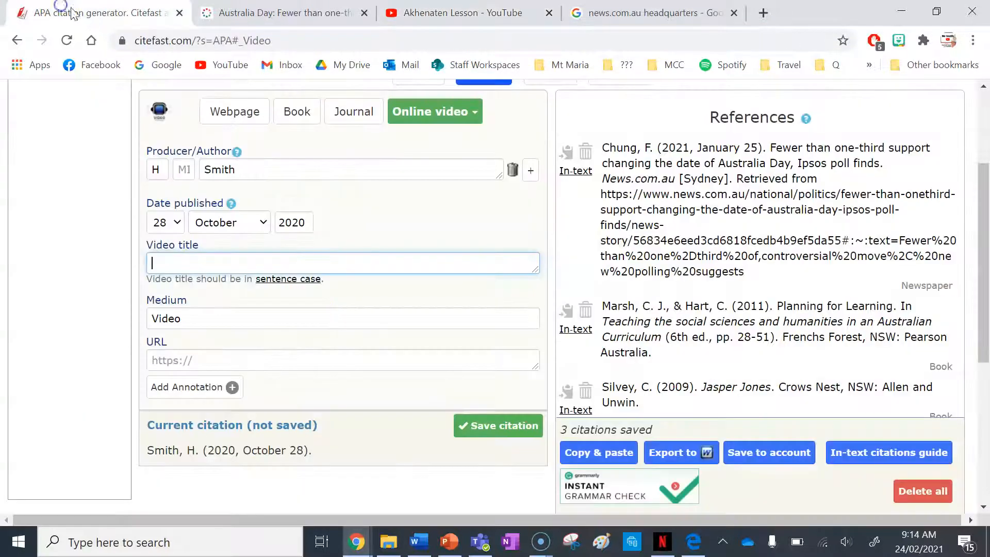
key(ctrl+v)
Copy the web address of the Akhenaten Lesson video from YouTube and enter it as the citation's URL.
scroll(212, 312, down, 1)
click(212, 281)
click(453, 13)
click(261, 42)
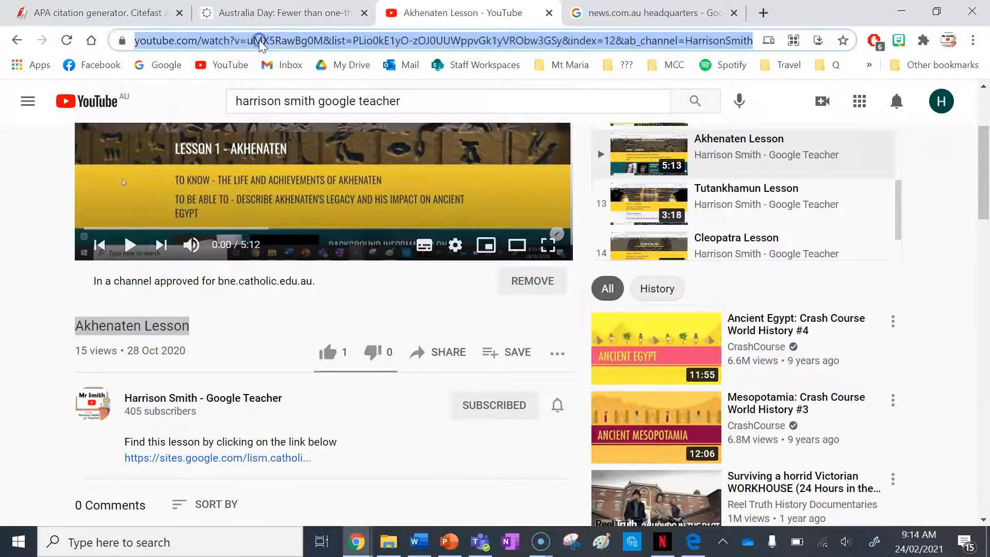
click(98, 13)
text(https://www.youtube.com/watch?v=uMX5RawBg0M&list=PLio0kE1yO-zOJ0UUWppvGk1yVRObw3GSy&index=12&ab_channel=HarrisonSmith-GoogleTeacher)
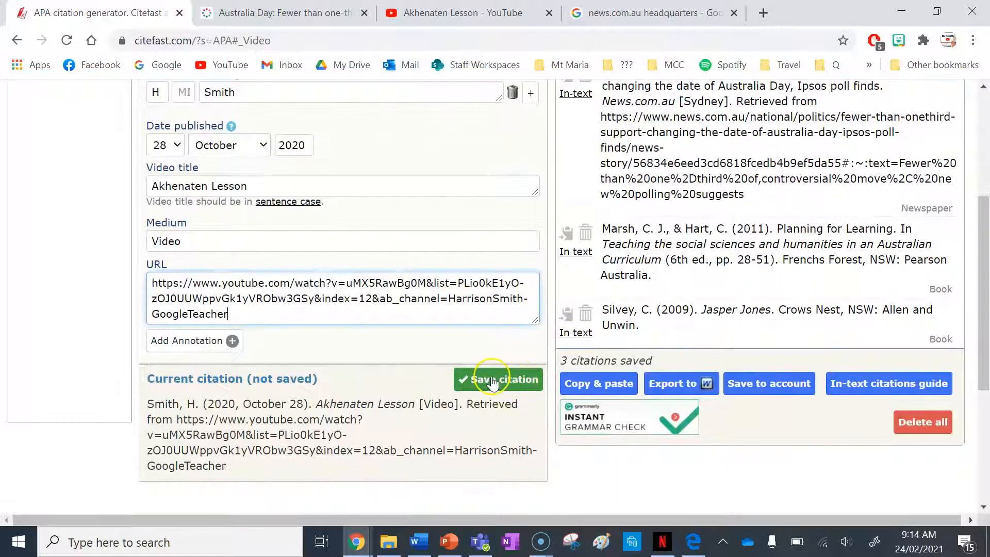
Save the online video citation to the references and review the saved entry in the list.
click(493, 379)
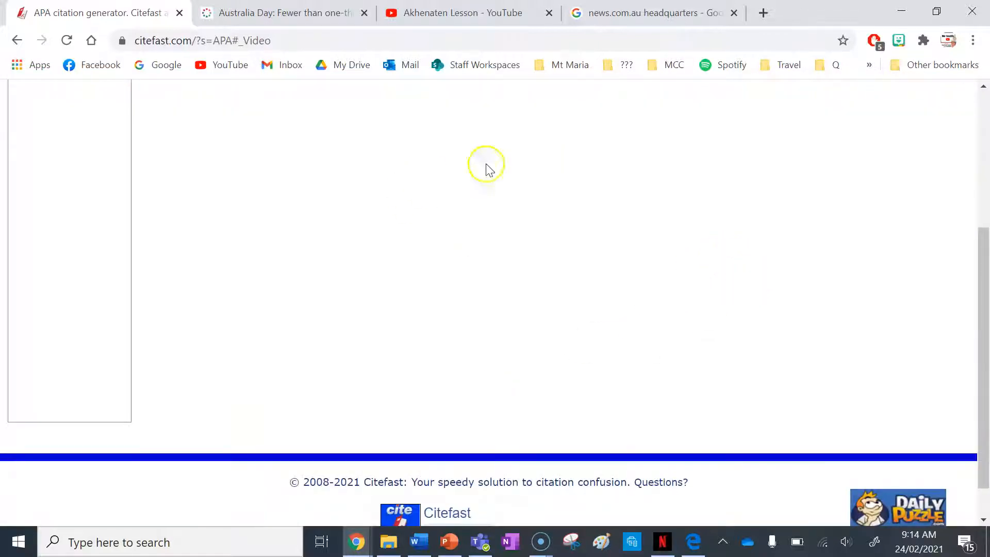
scroll(620, 304, down, 6)
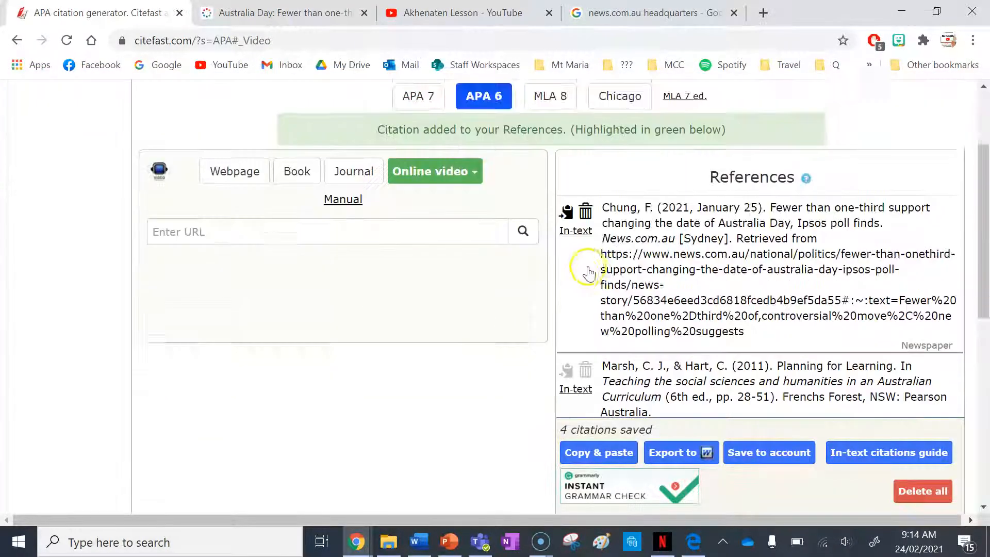
scroll(777, 240, up, 2)
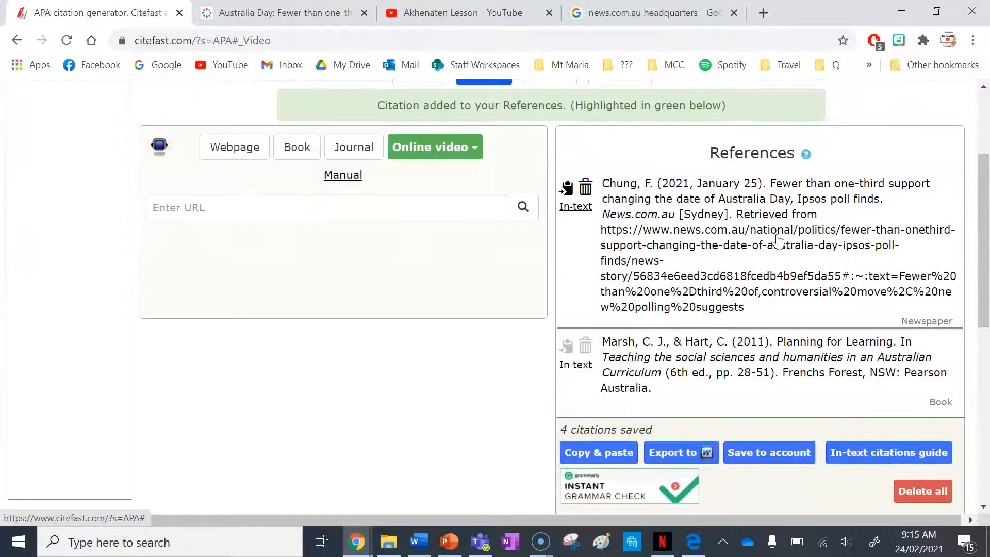
scroll(777, 240, down, 4)
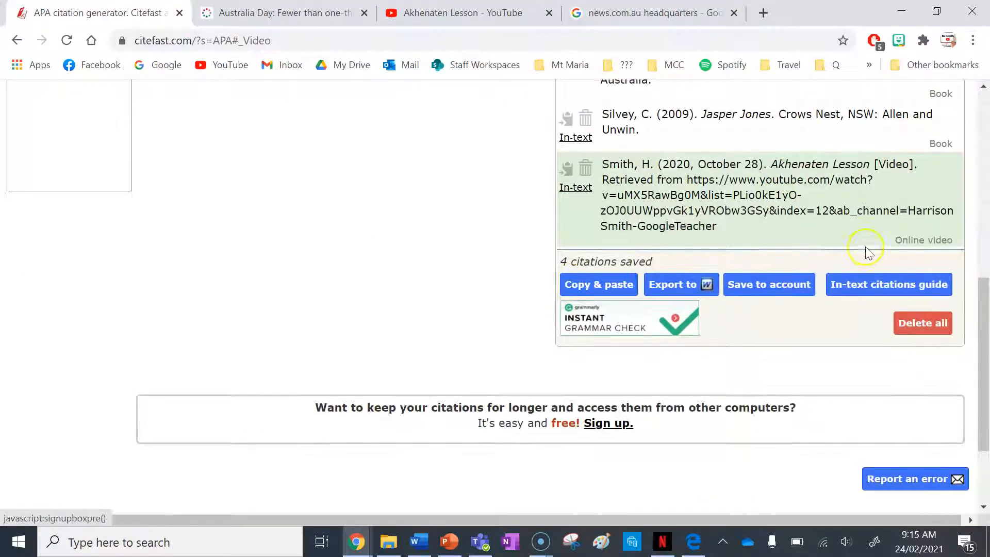
scroll(855, 247, up, 3)
scroll(830, 247, down, 2)
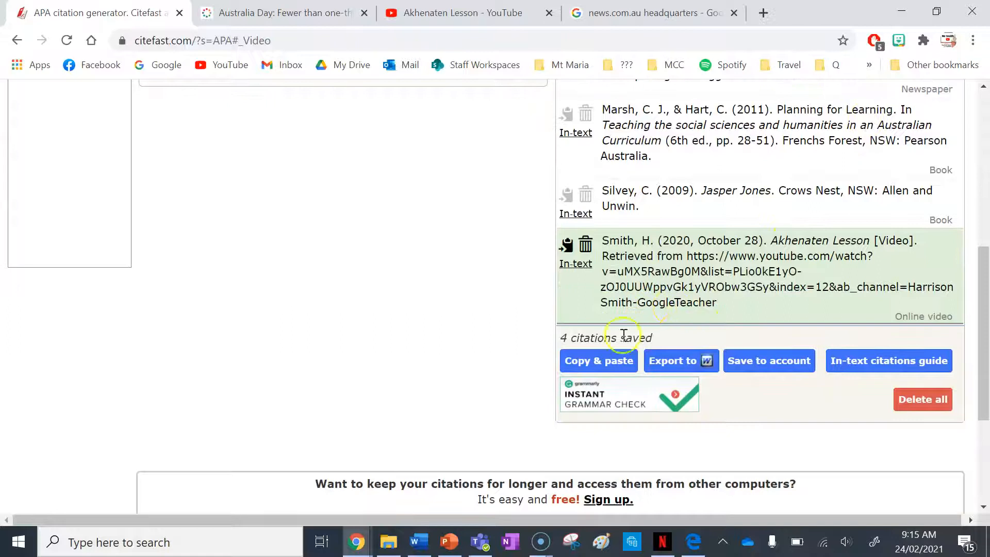
Open the copy-and-paste version of the references and copy all four citations.
click(580, 358)
scroll(566, 283, down, 3)
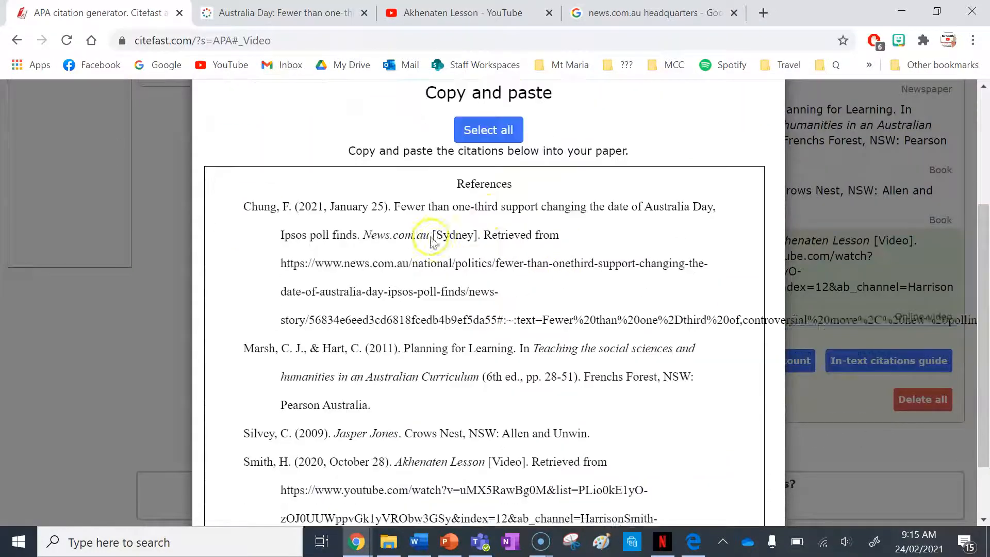
drag(245, 163, 587, 466)
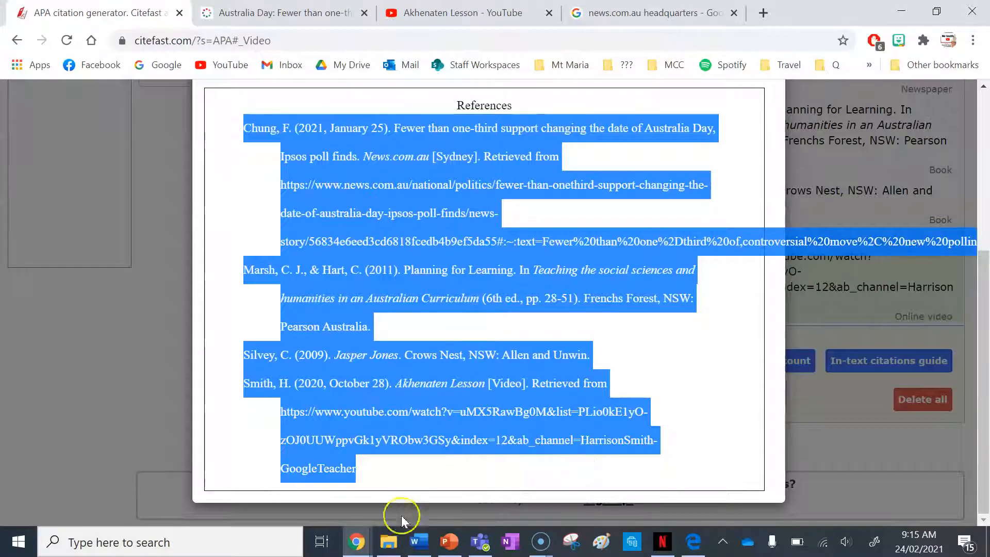
Switch to the blank Word document, add the heading References and paste the copied citations below it.
click(419, 541)
text(References)
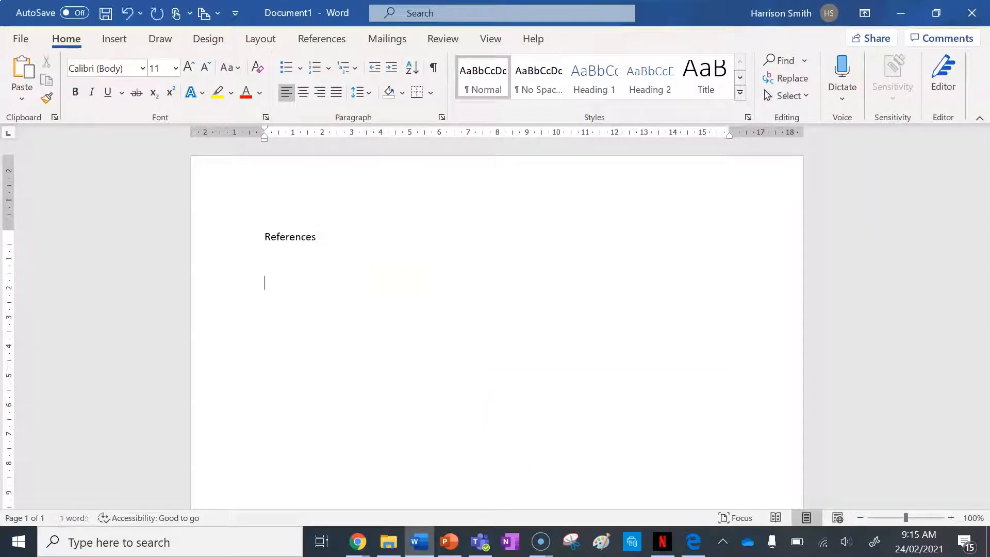
key(ctrl+v)
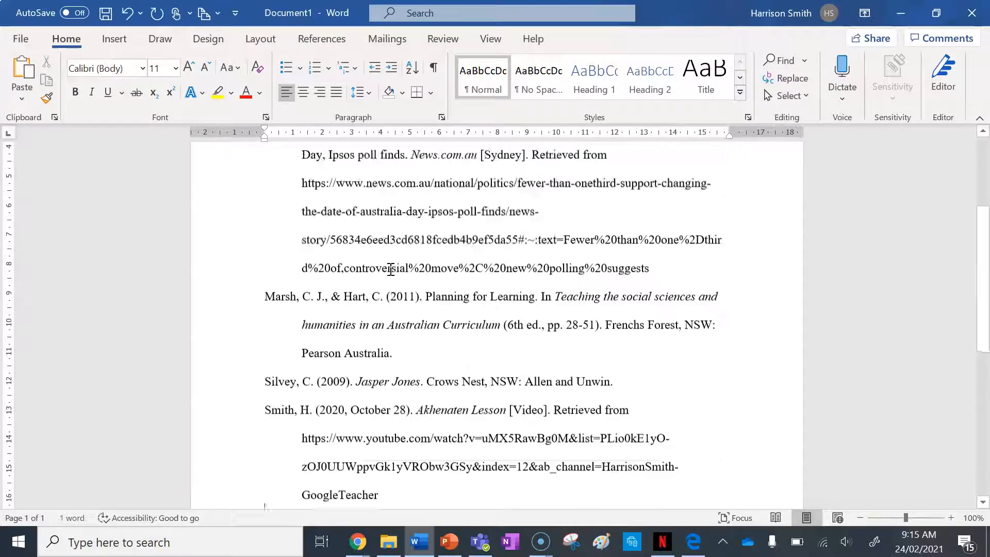
scroll(399, 268, up, 5)
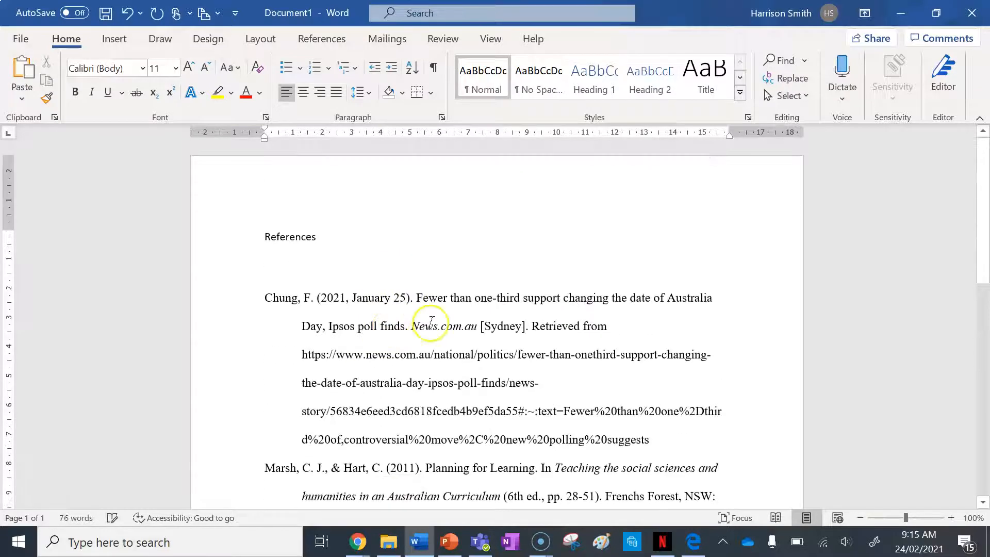
Separate the news article, textbook chapter, Jasper Jones and video references with a blank line between each entry.
scroll(727, 353, down, 3)
click(733, 299)
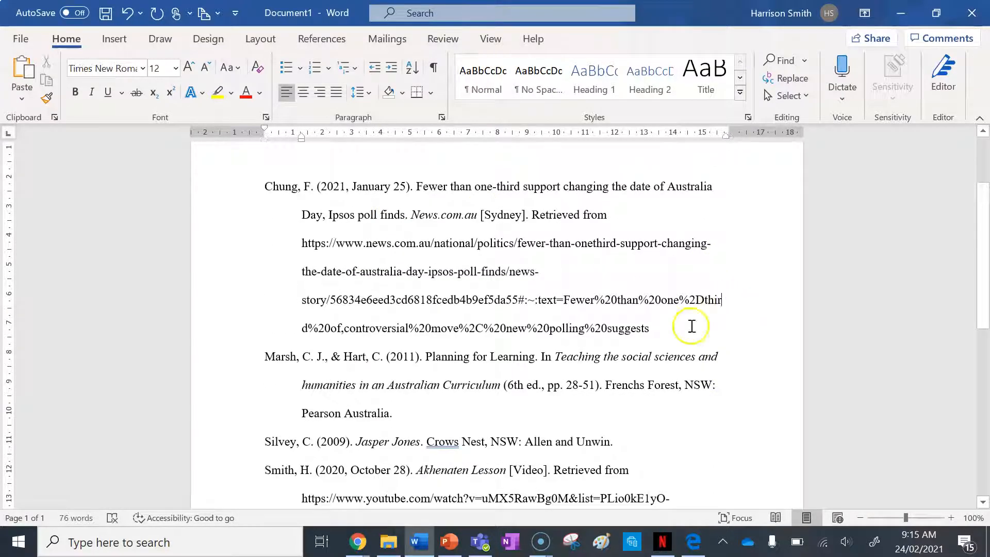
key(Return)
scroll(663, 327, down, 3)
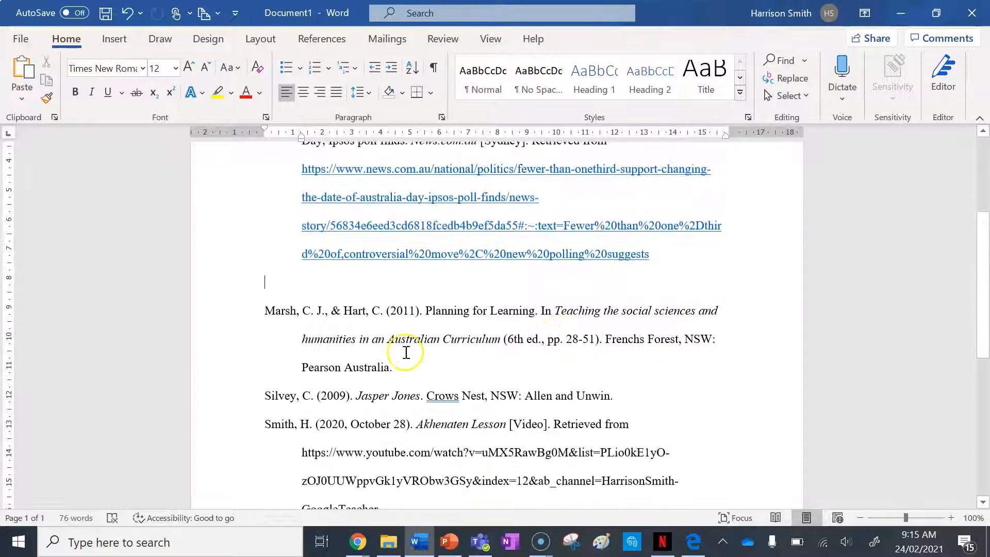
click(403, 364)
key(Return)
scroll(515, 361, down, 3)
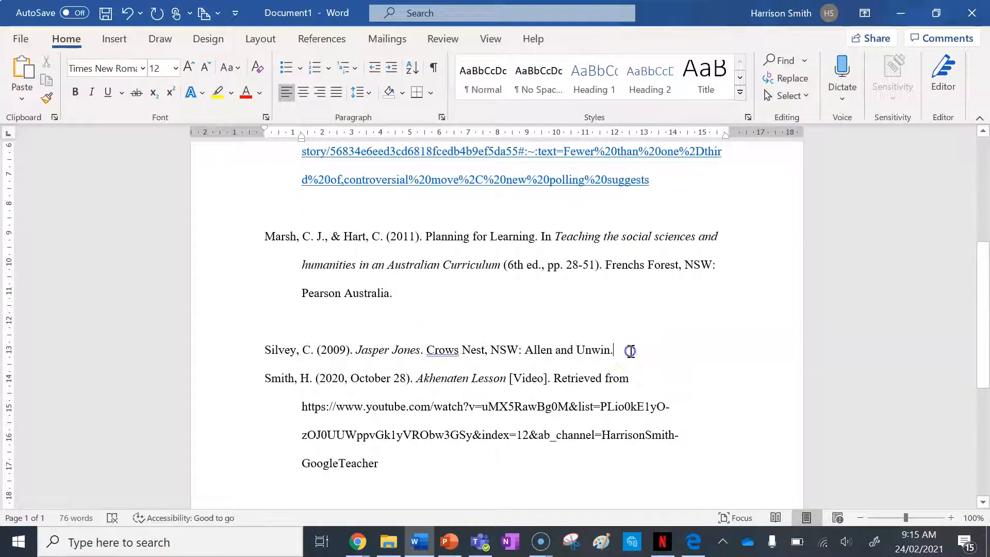
key(Return)
scroll(616, 344, down, 11)
click(381, 271)
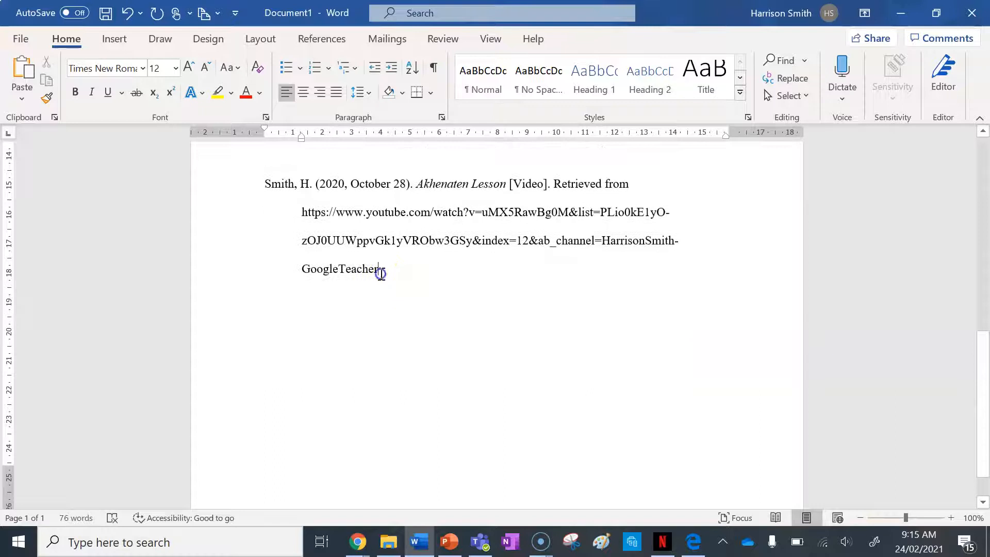
Remove the hyperlinks from the YouTube and news article web addresses and look over the whole reference list.
scroll(426, 277, up, 1)
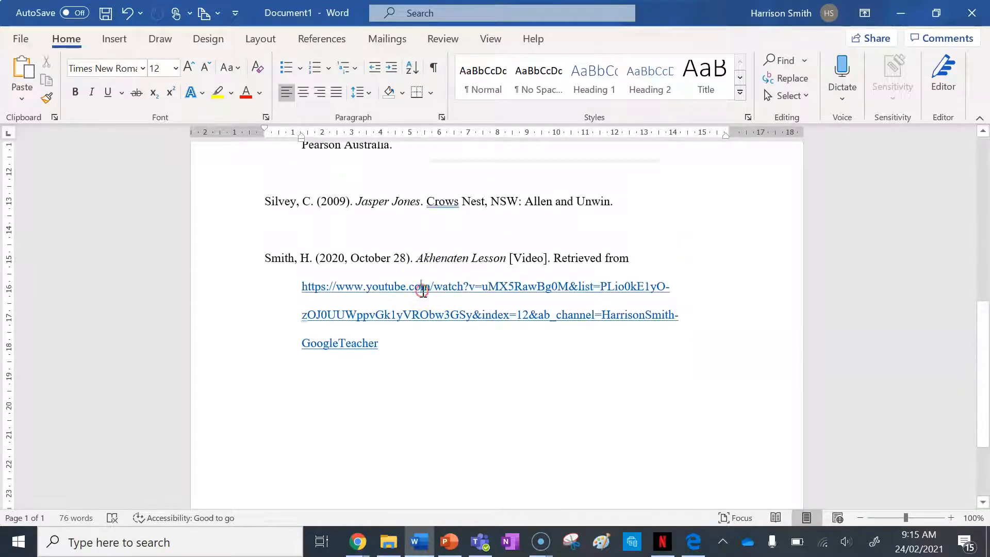
right_click(422, 288)
click(491, 345)
scroll(490, 353, up, 1)
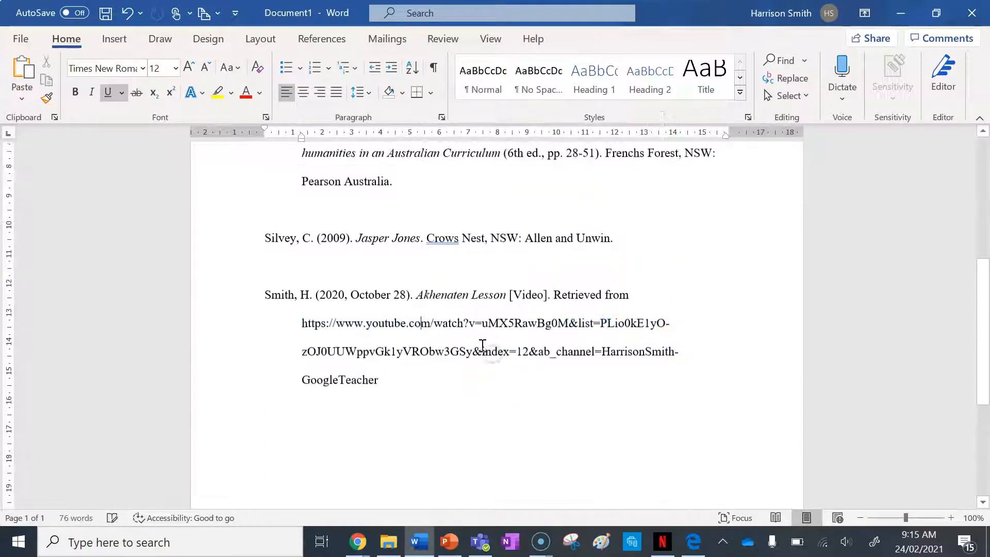
scroll(464, 340, up, 10)
right_click(390, 308)
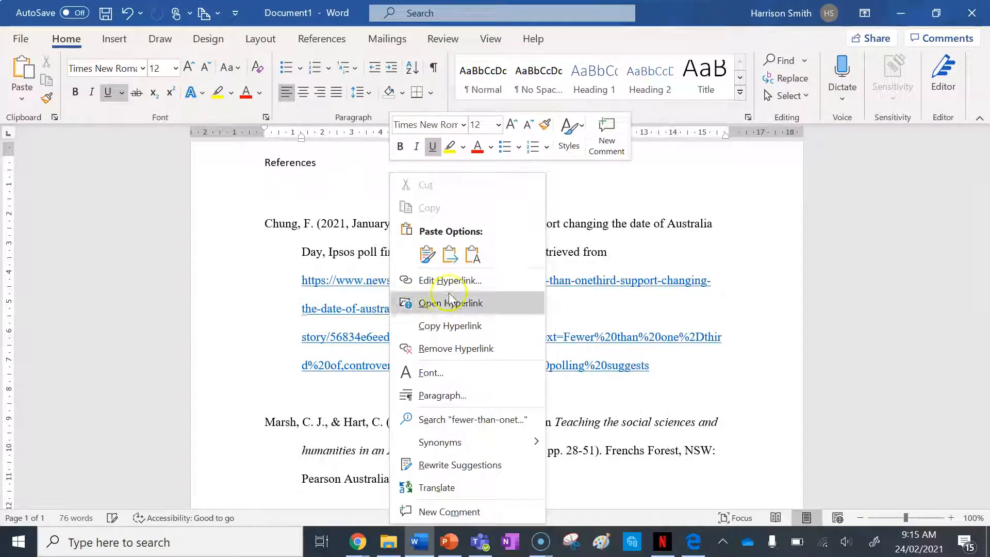
click(456, 348)
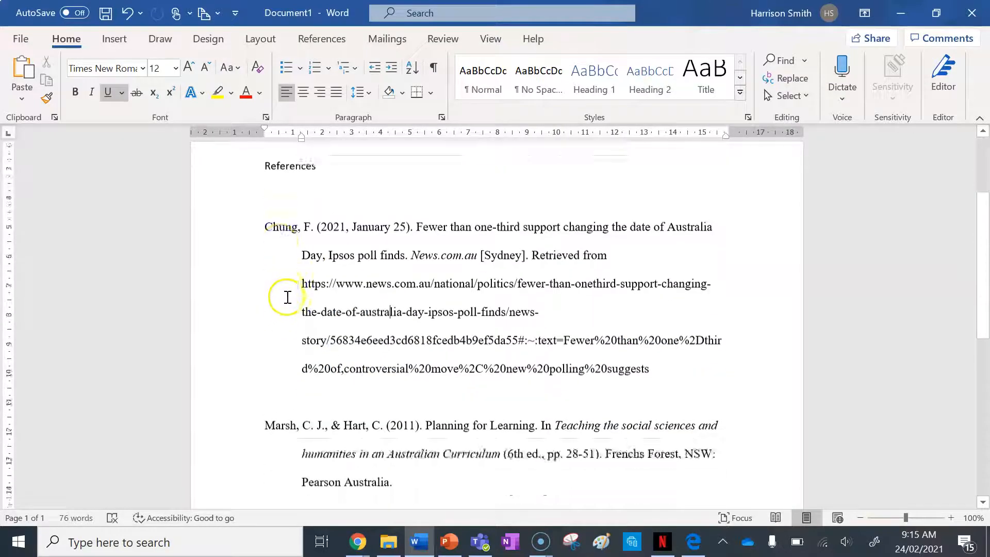
scroll(285, 291, down, 7)
scroll(287, 305, up, 7)
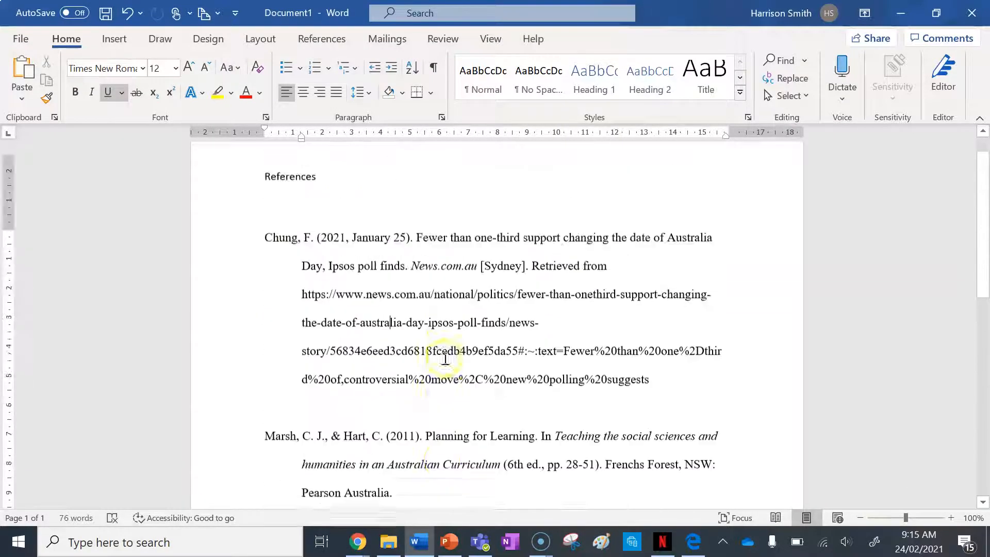
scroll(443, 351, down, 7)
scroll(442, 350, up, 7)
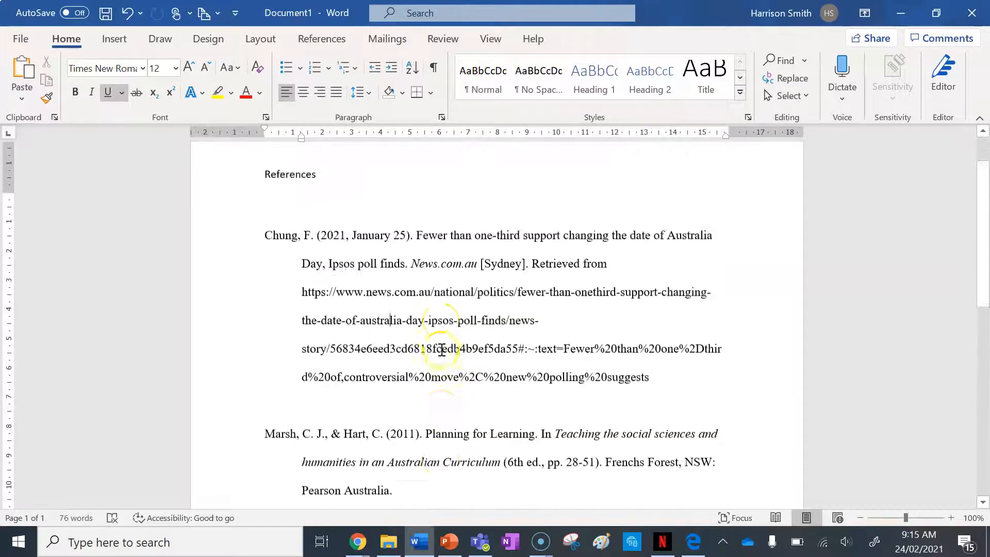
scroll(442, 350, up, 2)
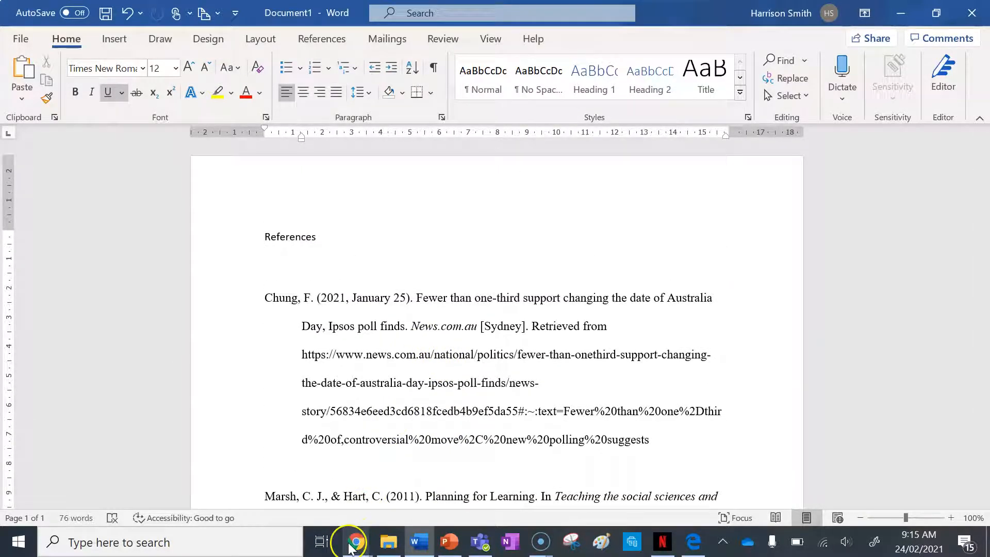
Switch back to Citefast in the browser and close the copy-and-paste view of the references.
mouse_move(357, 541)
click(417, 479)
scroll(417, 479, up, 5)
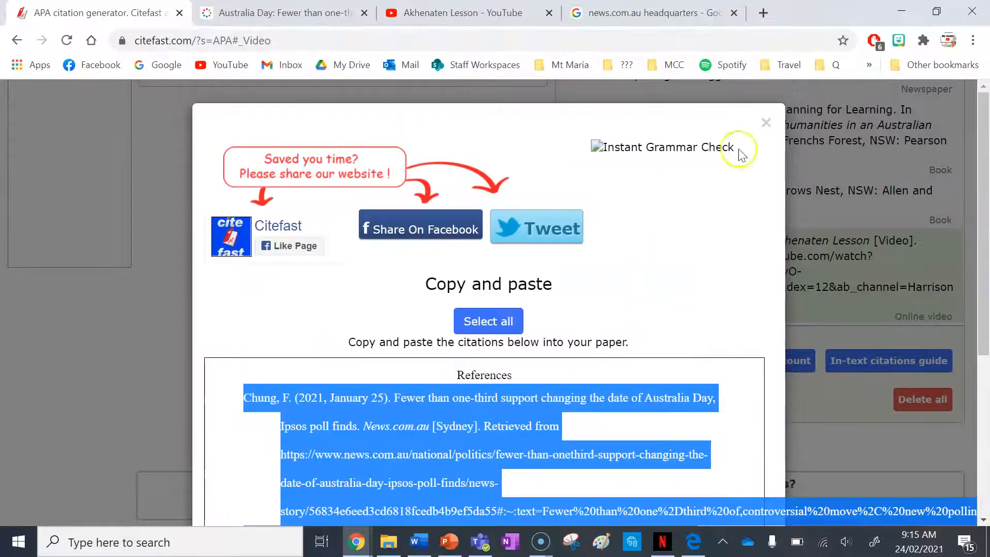
click(768, 124)
scroll(516, 304, up, 2)
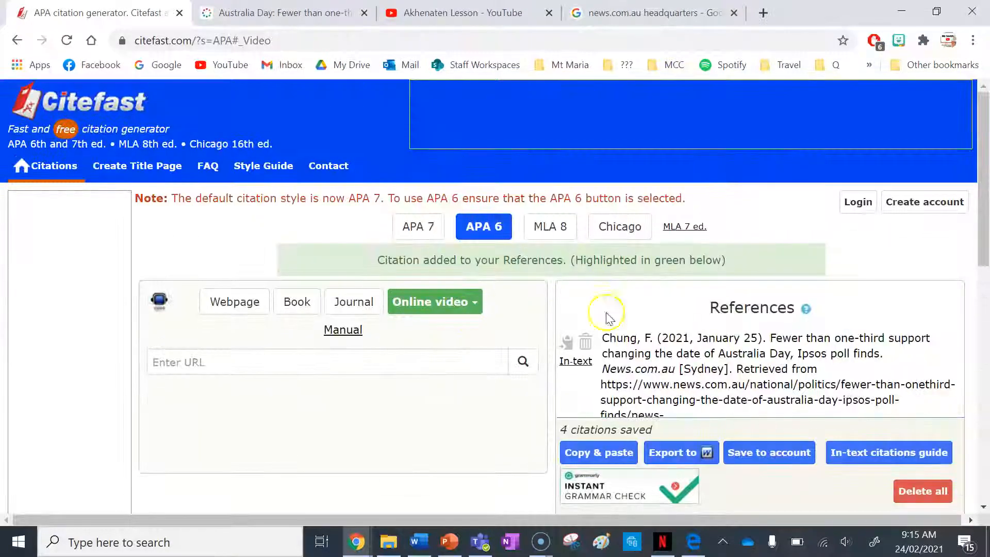